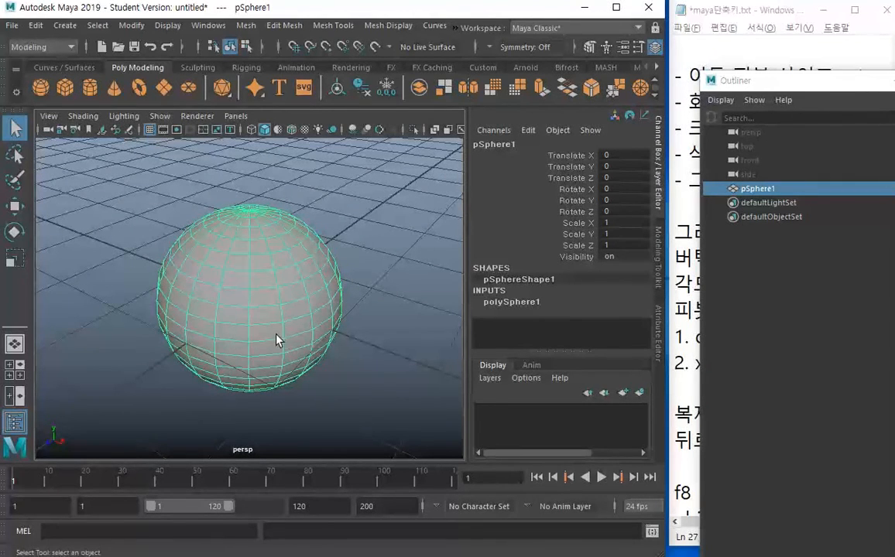
Step: Try moving the whole sphere freely with the Move tool and undo the move
key("w")
left_click_drag(248, 296, 299, 354)
key("ctrl+z")
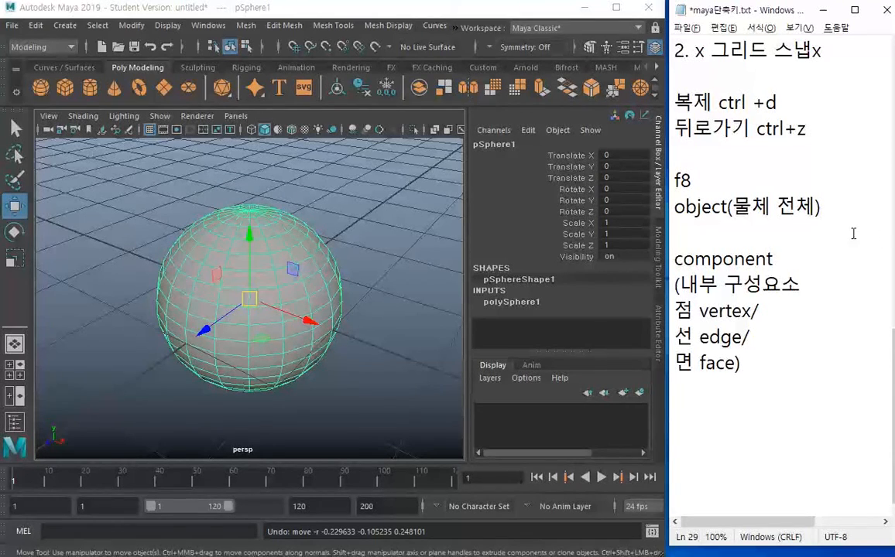
Step: Highlight the object and f8 entries in the Notepad notes and switch the sphere in Maya to component selection
left_click_drag(817, 205, 684, 207)
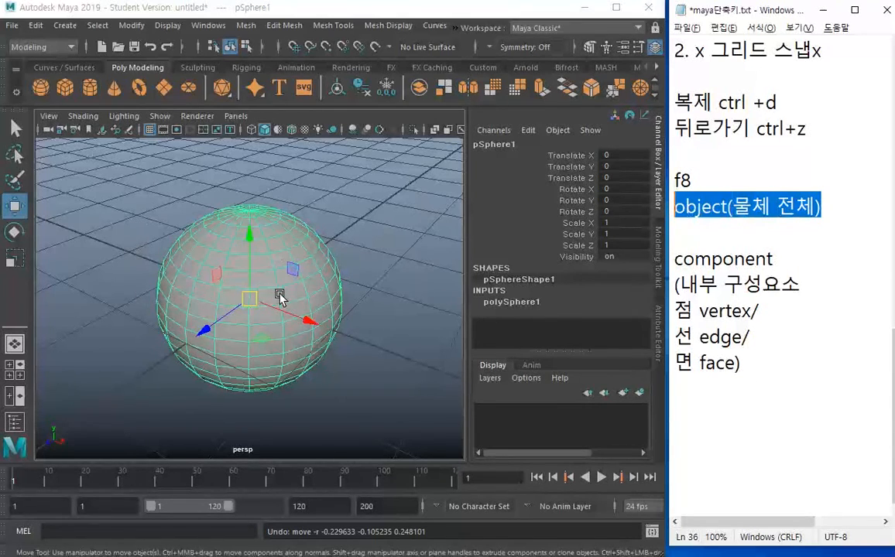
left_click_drag(691, 180, 681, 180)
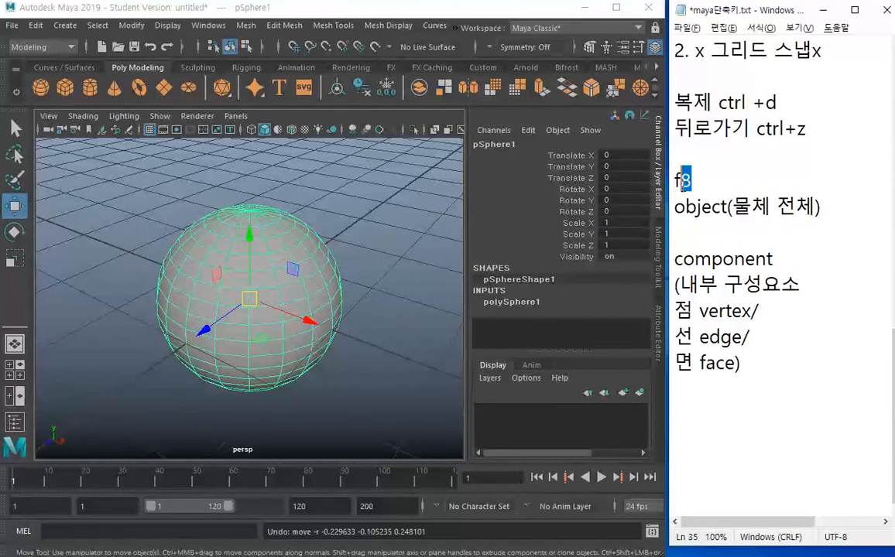
left_click(329, 220)
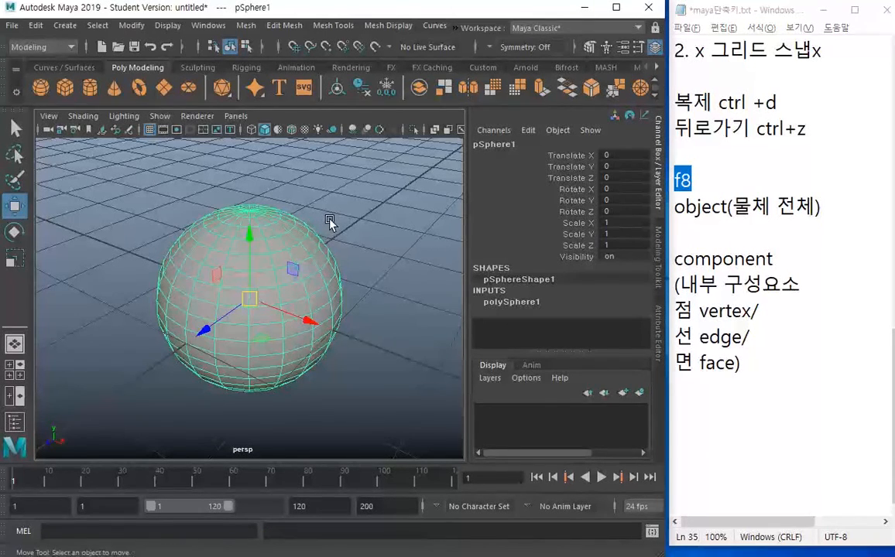
left_click(295, 226)
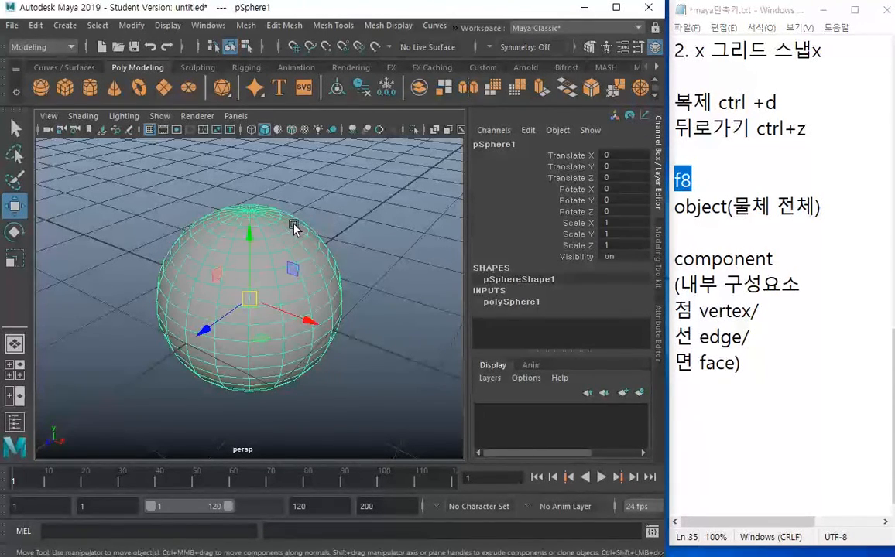
key("F8")
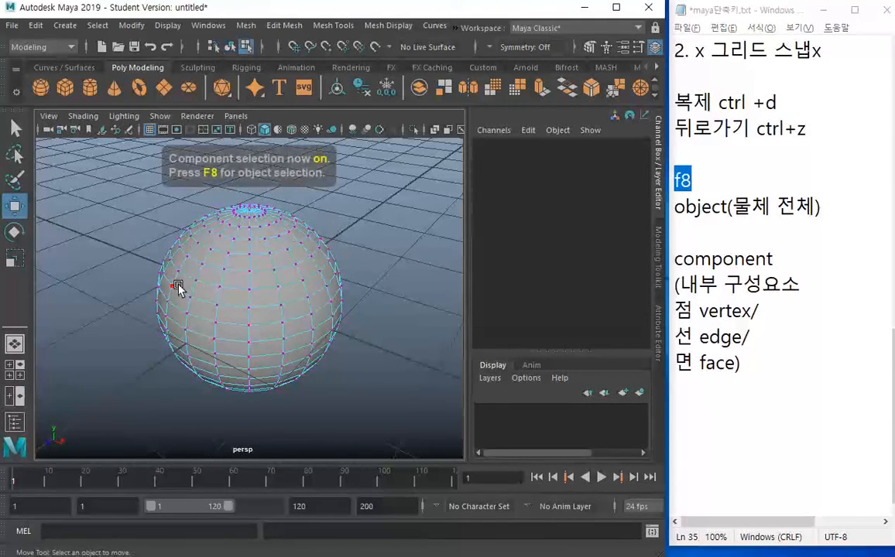
Step: Select single vertices on the sphere and pull one on its lower side outward along Z into a long spike
scroll(263, 294, "up", 5)
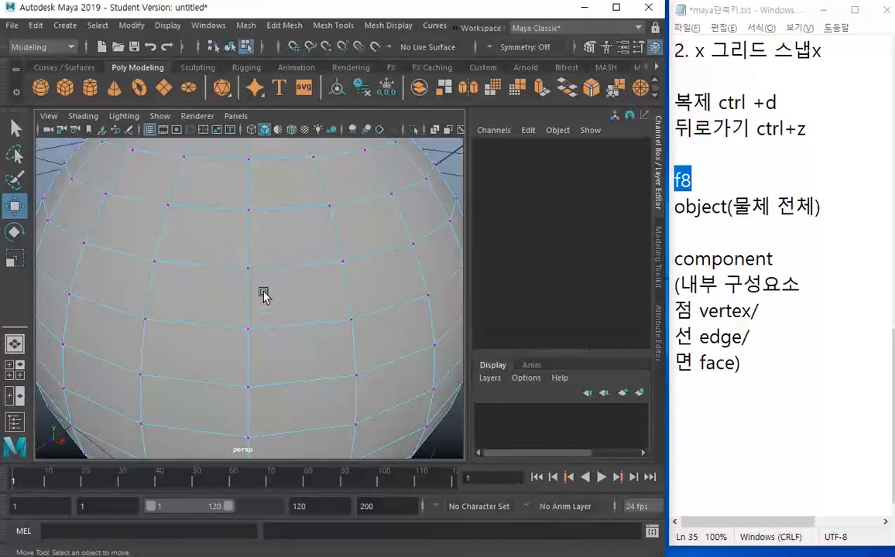
left_click(380, 287)
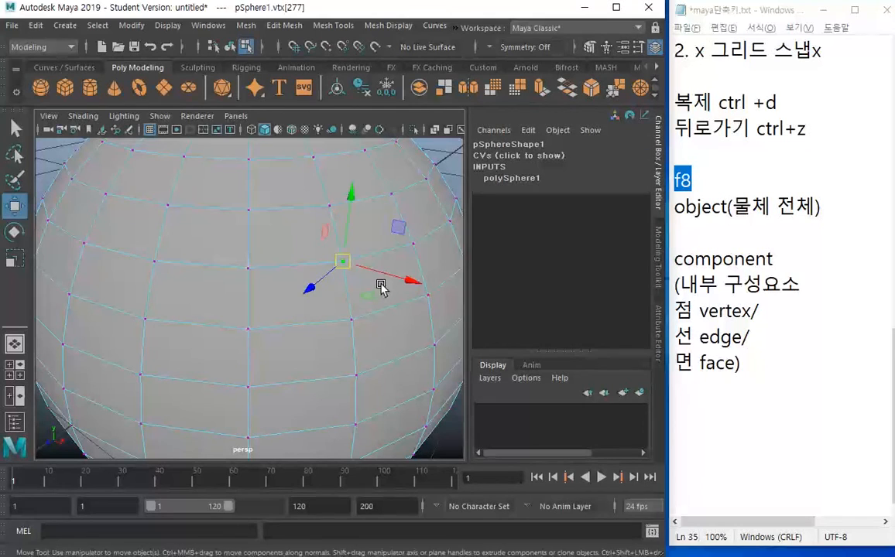
mouse_move(345, 262)
left_mouse_down()
mouse_move(382, 274)
mouse_move(345, 242)
mouse_move(362, 279)
mouse_move(344, 260)
left_mouse_up()
scroll(193, 264, "down", 5)
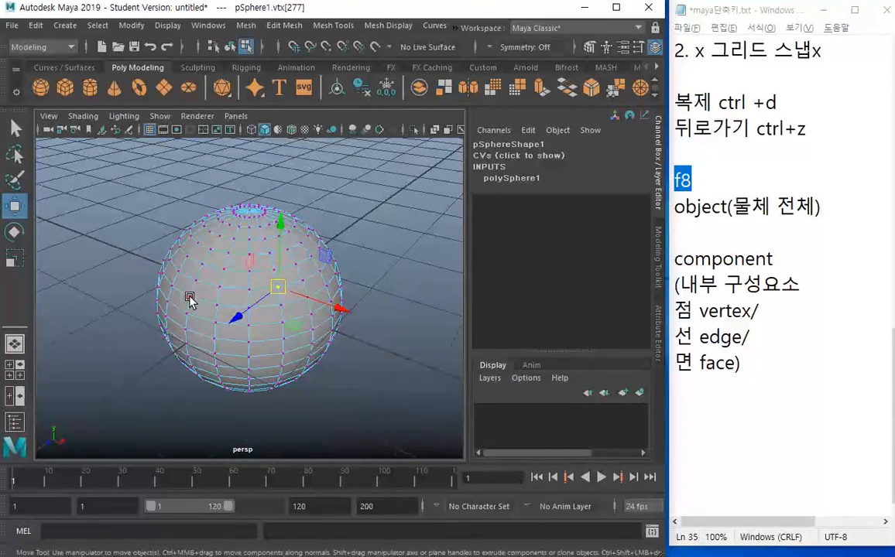
left_click(183, 335)
left_click_drag(186, 331, 52, 429)
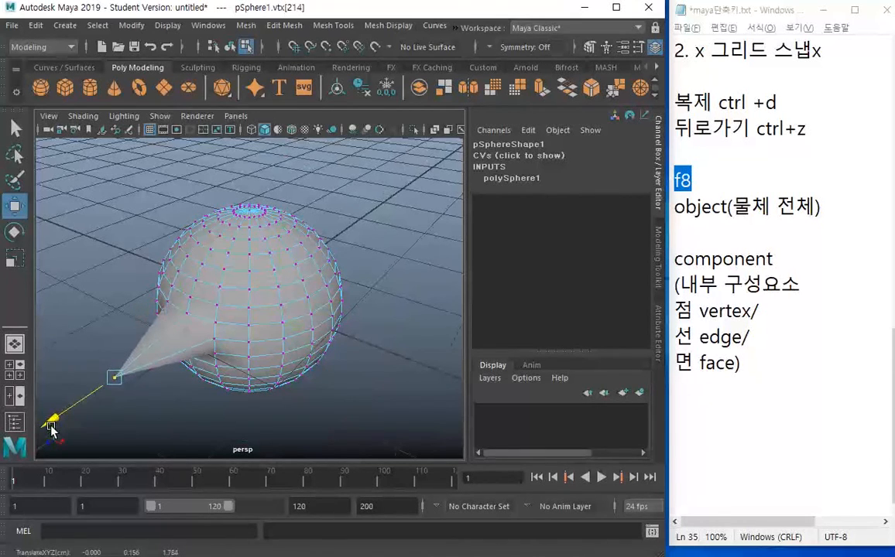
Step: Select three more vertices around the base of the spike, push them together inward along Z, and clear the selection
left_click(230, 309)
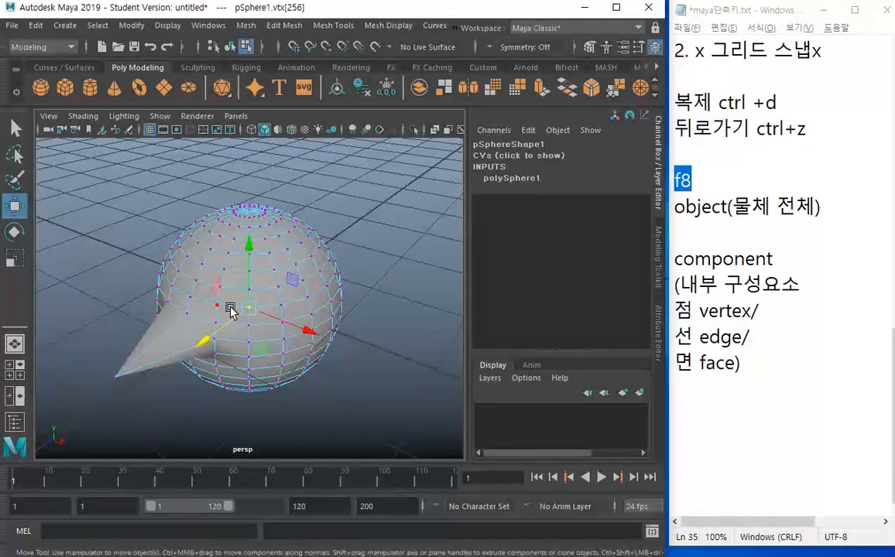
left_click(172, 287, "shift")
left_click_drag(195, 348, 238, 359, "alt")
key("super")
key("super")
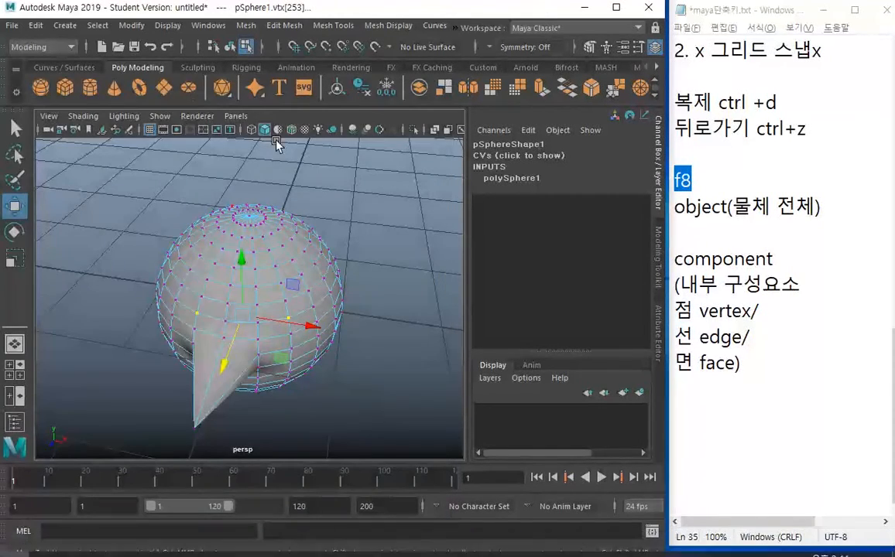
left_click(178, 302, "shift")
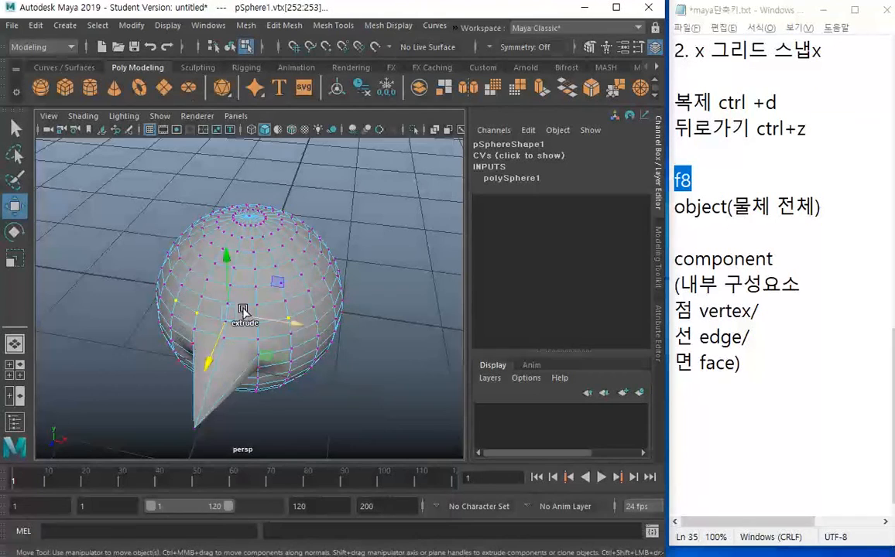
left_click_drag(210, 361, 224, 342)
left_click_drag(387, 274, 297, 269, "alt")
left_click(386, 314)
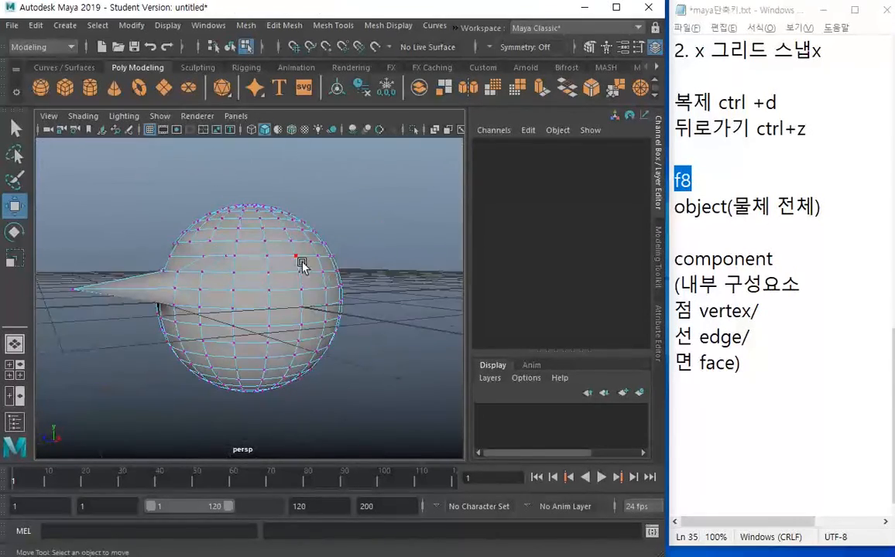
Step: Examine the deformed sphere and its vertices from several angles and up close
middle_click_drag(240, 234, 271, 256, "alt")
left_click_drag(271, 255, 320, 314, "alt")
scroll(276, 290, "up", 3)
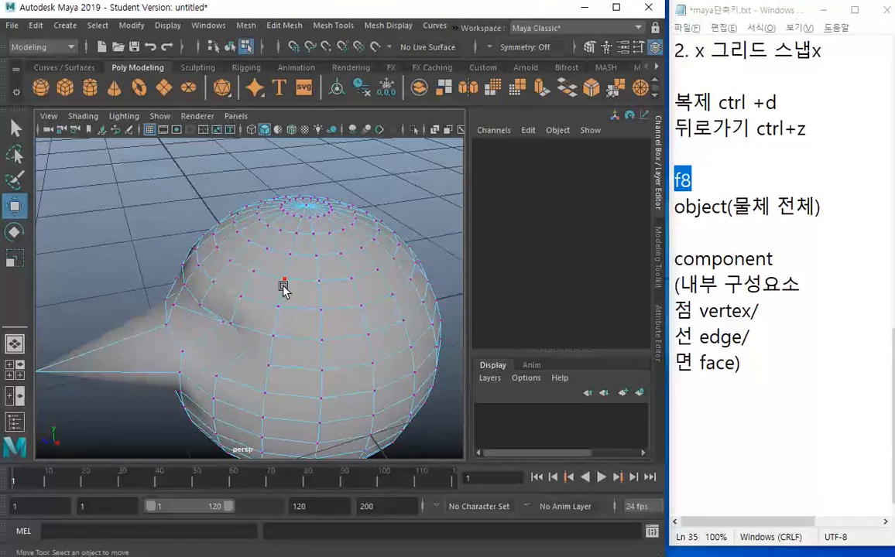
scroll(279, 295, "up", 5)
scroll(277, 296, "down", 6)
right_click_drag(274, 297, 389, 397, "alt")
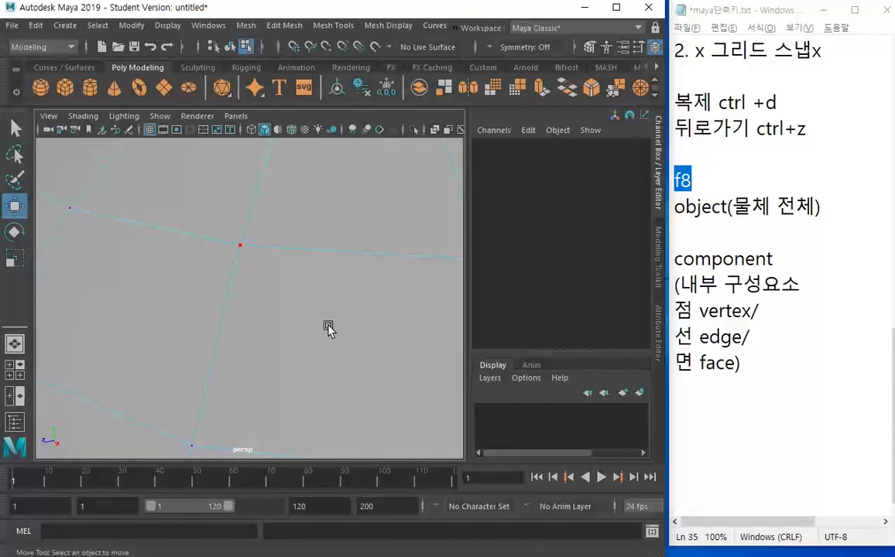
scroll(328, 328, "down", 5)
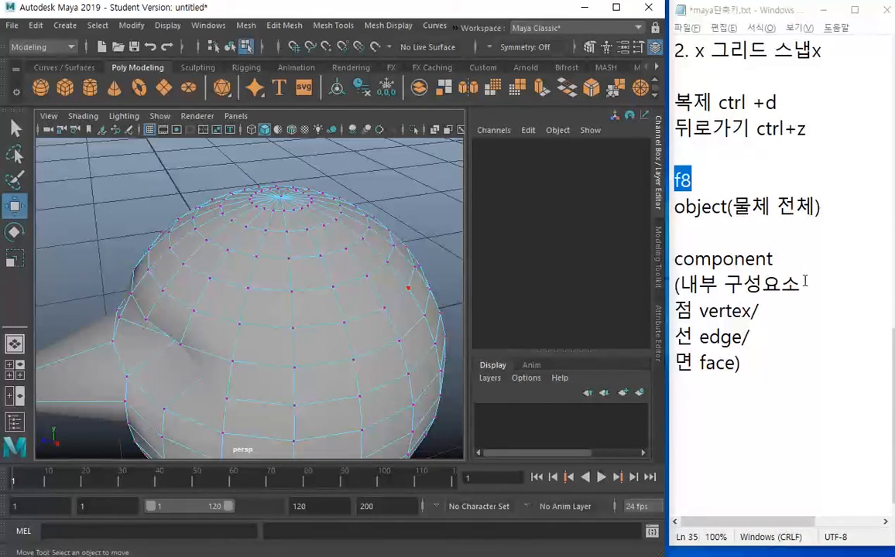
Step: Highlight the component entry in the Notepad notes and switch the sphere in Maya to edge selection
left_click_drag(773, 259, 670, 268)
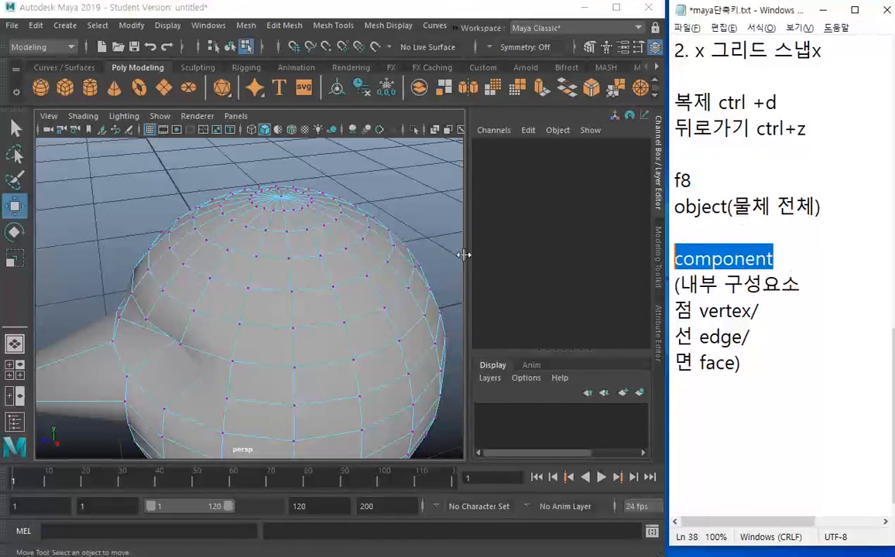
left_click_drag(762, 286, 803, 288)
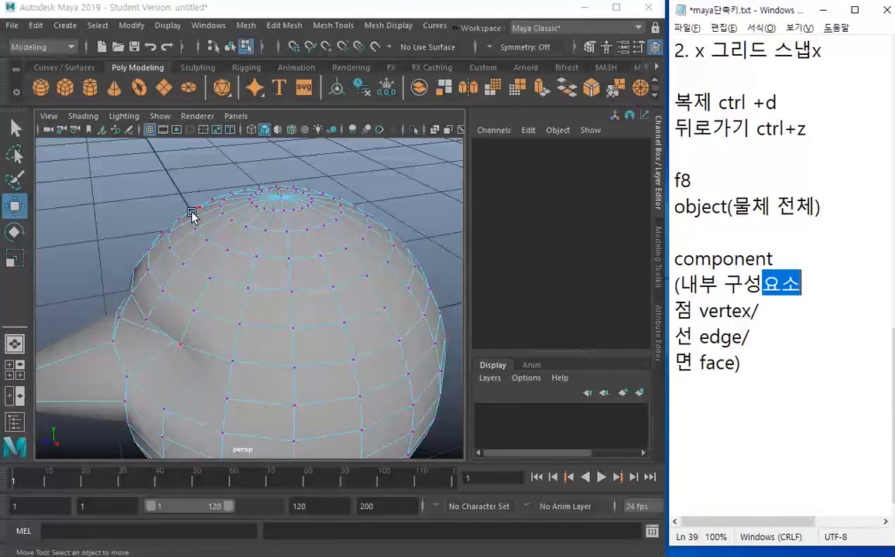
left_click(308, 306)
right_click(307, 306)
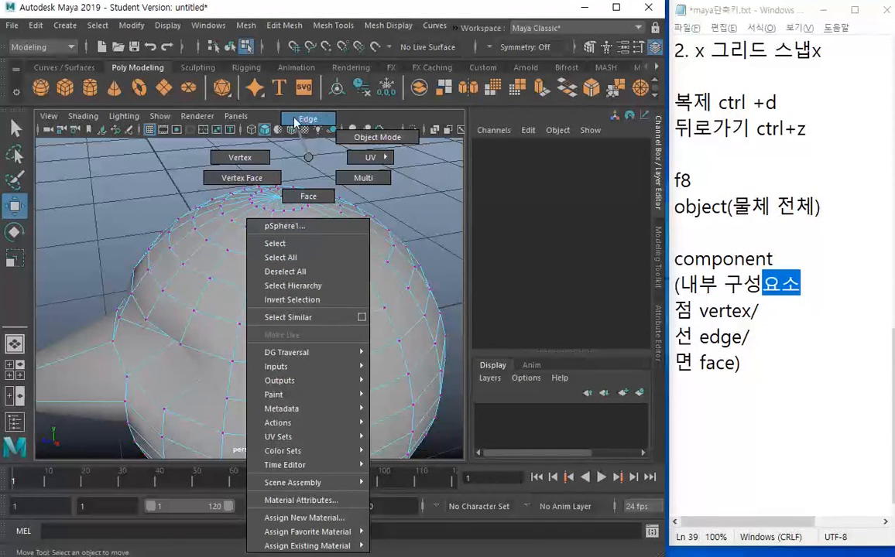
left_click(324, 124)
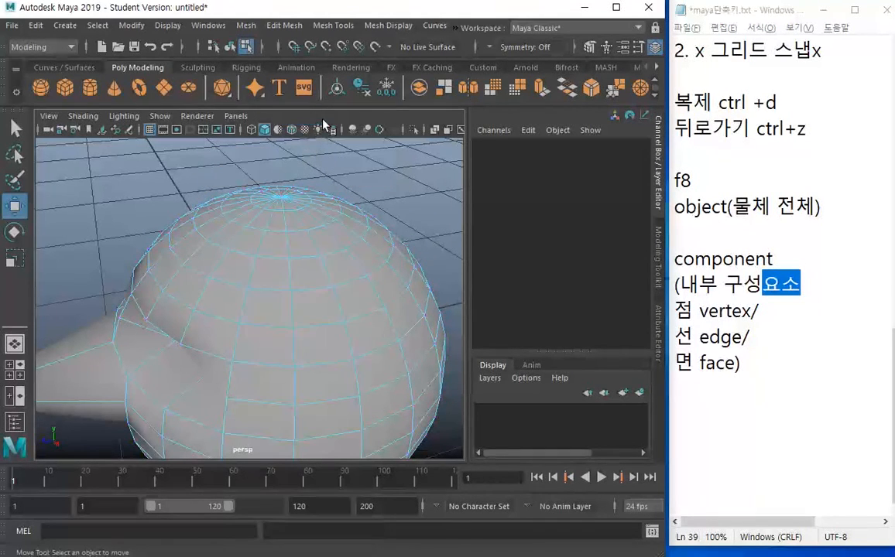
Step: Select individual edges on the upper sphere, nudge one slightly along Z, and undo the nudge
left_click(252, 273)
left_click(300, 274)
left_click(351, 271)
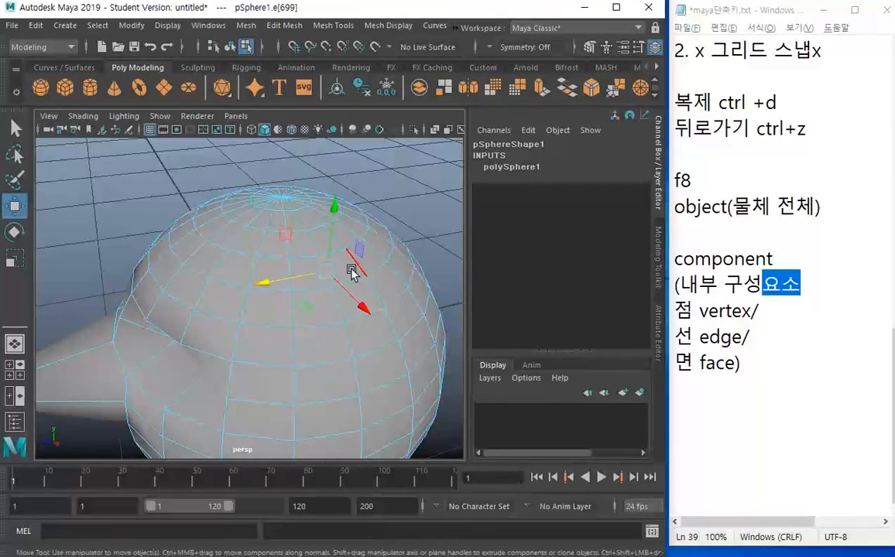
left_click(193, 250)
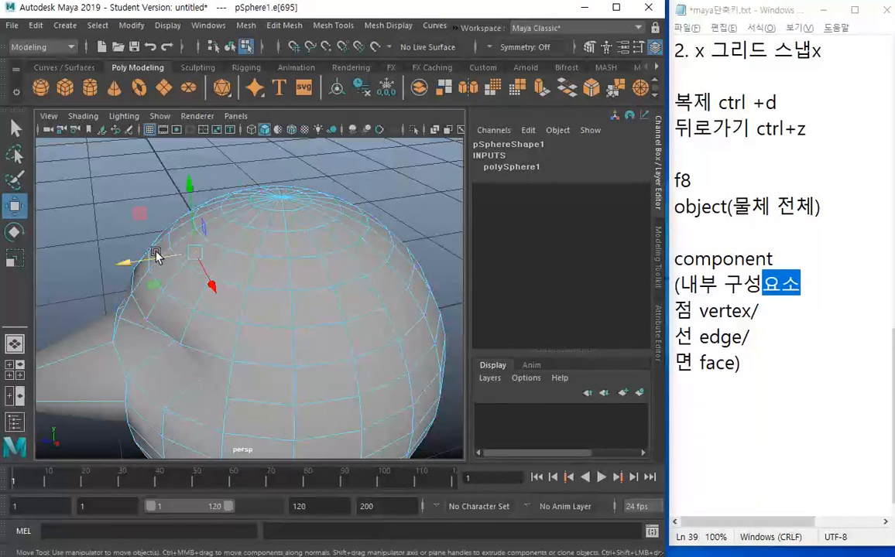
mouse_move(151, 262)
left_mouse_down()
mouse_move(100, 256)
mouse_move(155, 264)
left_mouse_up()
key("ctrl+z")
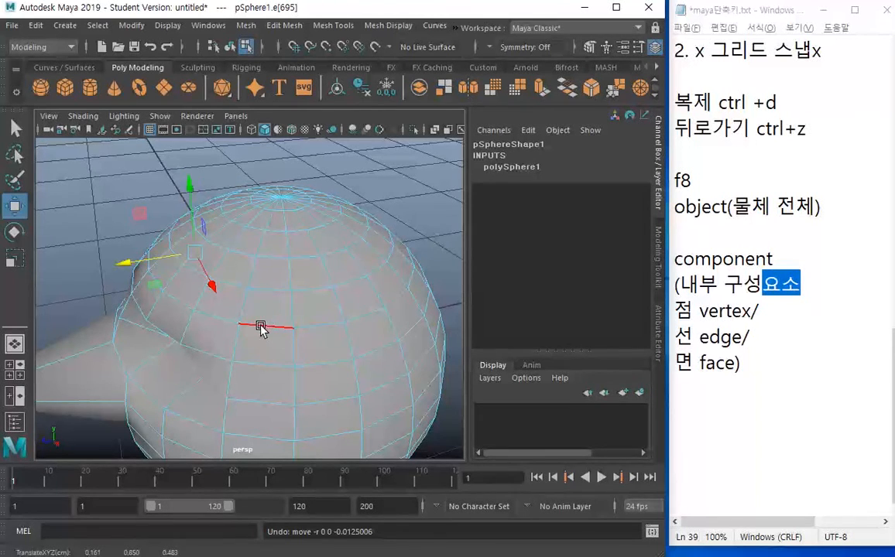
Step: Select complete edge loops around the sphere one after another, ending with one around its middle
double_click(261, 327)
left_click_drag(340, 302, 426, 285, "alt")
double_click(285, 361)
left_click_drag(285, 362, 220, 338, "alt")
left_click_drag(173, 377, 273, 365, "alt")
double_click(298, 342)
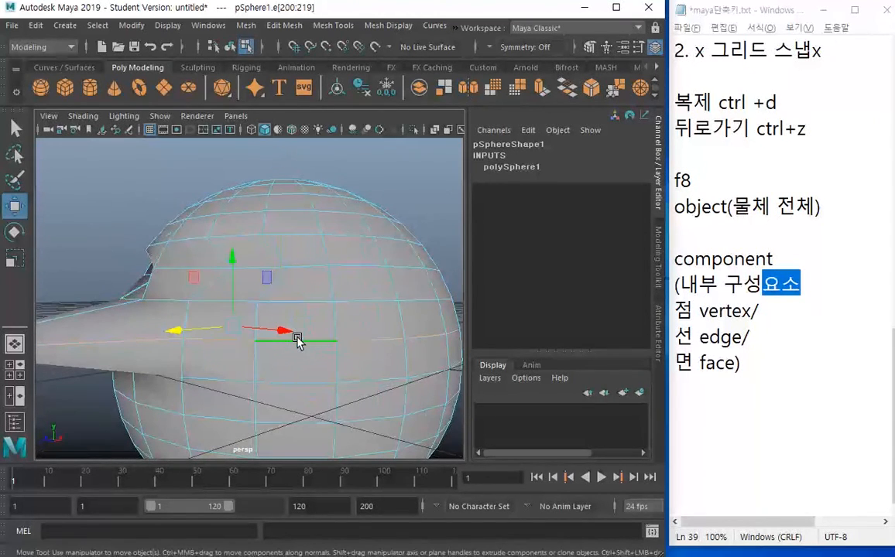
left_click_drag(379, 343, 340, 280, "alt")
Step: Select the horizontal edge loop near the sphere's top and scale it uniformly outward into a wide brim
double_click(215, 228)
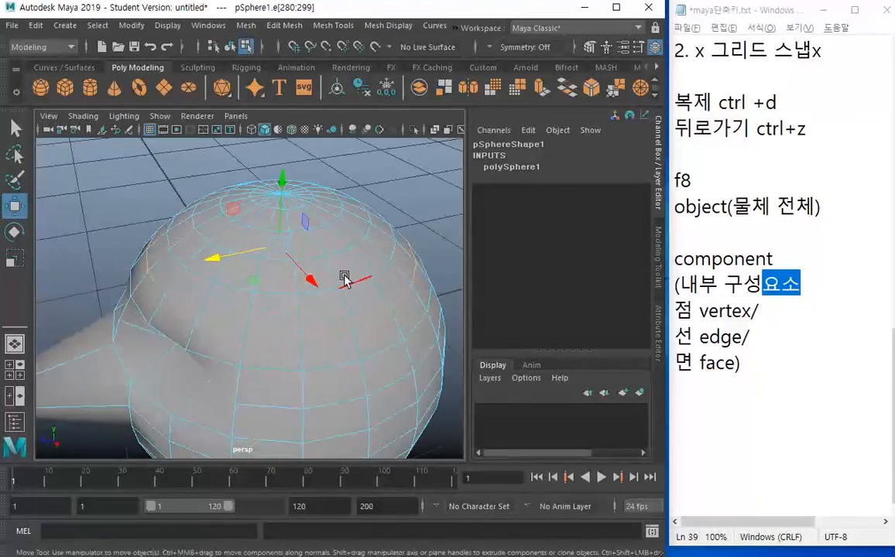
key("r")
left_click_drag(279, 258, 334, 290)
mouse_move(346, 360)
left_mouse_down("alt")
mouse_move(352, 369)
mouse_move(394, 363)
mouse_move(359, 359)
left_mouse_up("alt")
scroll(352, 346, "down", 3)
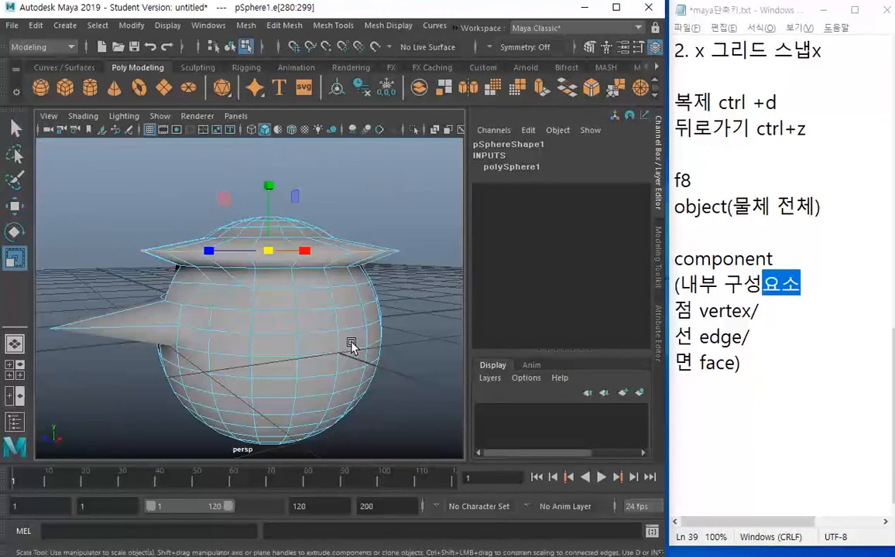
Step: Move the brim's edge loop down along Y with the Move tool and clear the selection
key("w")
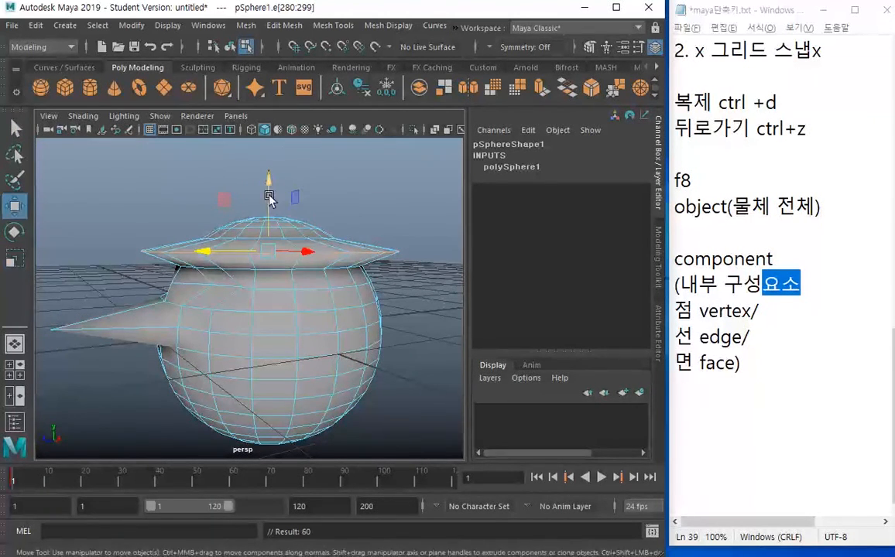
left_click_drag(271, 186, 270, 206)
mouse_move(305, 400)
left_mouse_down("alt")
mouse_move(360, 354)
mouse_move(323, 350)
mouse_move(299, 389)
mouse_move(314, 386)
left_mouse_up("alt")
left_click(411, 359)
Step: Switch the mesh to face selection and select a single face on the brim
left_click_drag(348, 419, 387, 402, "alt")
right_click_drag(307, 301, 302, 206)
left_click_drag(306, 232, 368, 304, "alt")
left_click(345, 307)
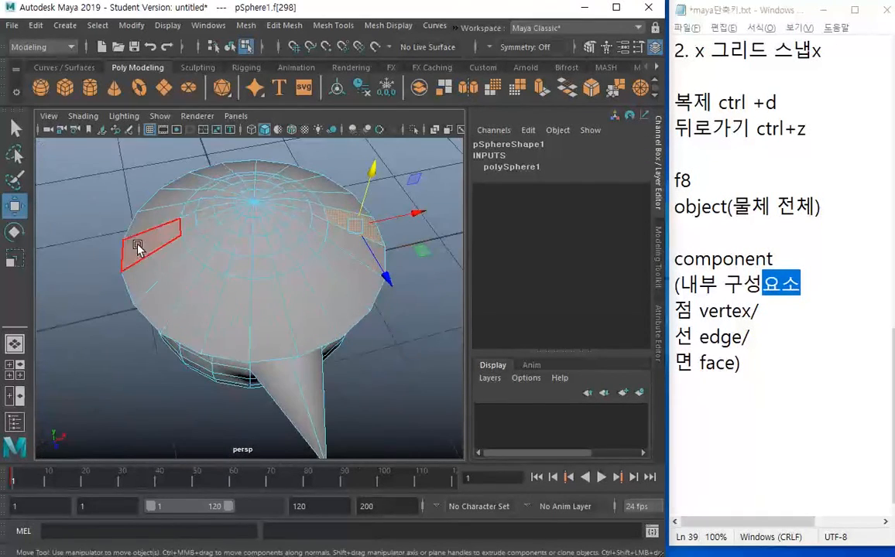
Step: Select two faces on opposite sides of the crown and raise them together along Y into ear-like peaks
left_click(190, 239)
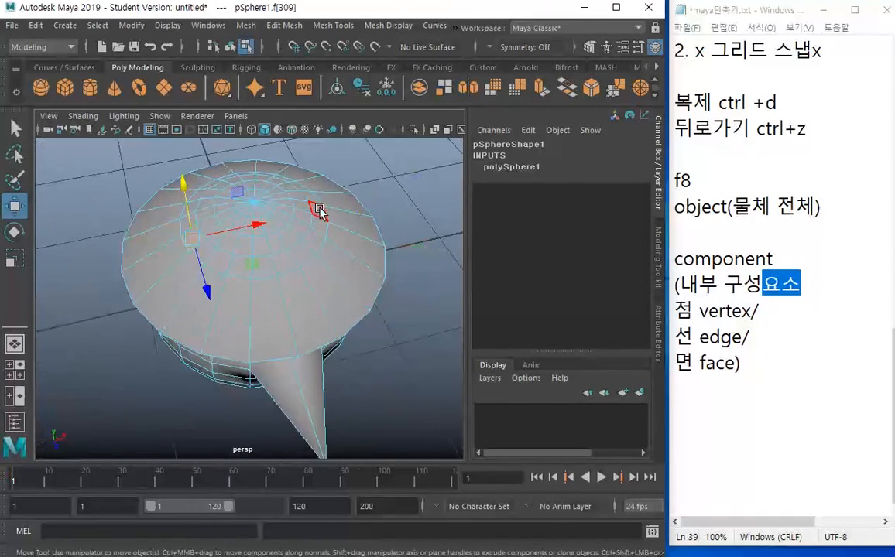
left_click(314, 207)
left_click_drag(320, 207, 280, 231, "alt")
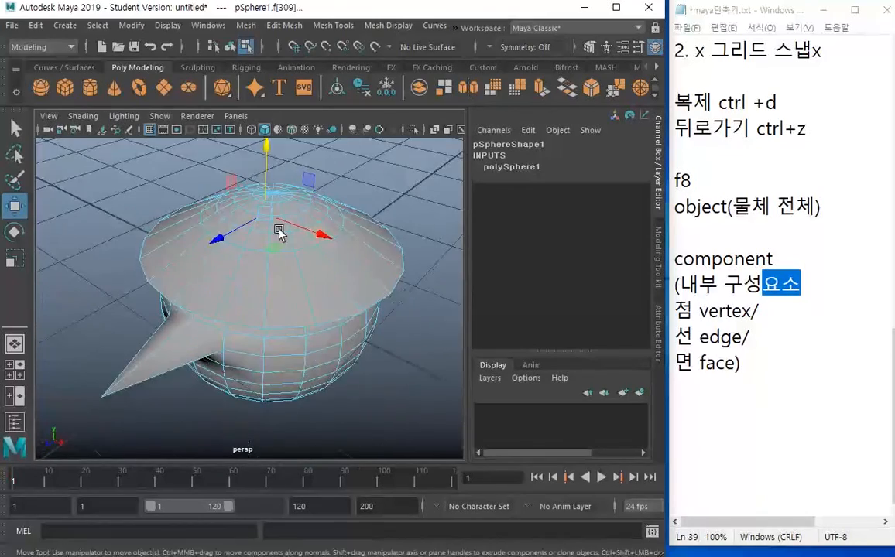
left_click_drag(265, 147, 279, 82)
left_click_drag(271, 229, 360, 179, "alt")
left_click(411, 271)
Step: Switch to vertex selection, try moving the spike's tip vertex down along Y, and undo the move
left_click_drag(411, 271, 355, 310, "alt")
right_click_drag(360, 315, 286, 316, "alt")
left_click_drag(286, 316, 364, 319, "alt")
right_click_drag(362, 320, 285, 321, "alt")
left_click_drag(285, 321, 240, 294, "alt")
right_click_drag(256, 157, 171, 145)
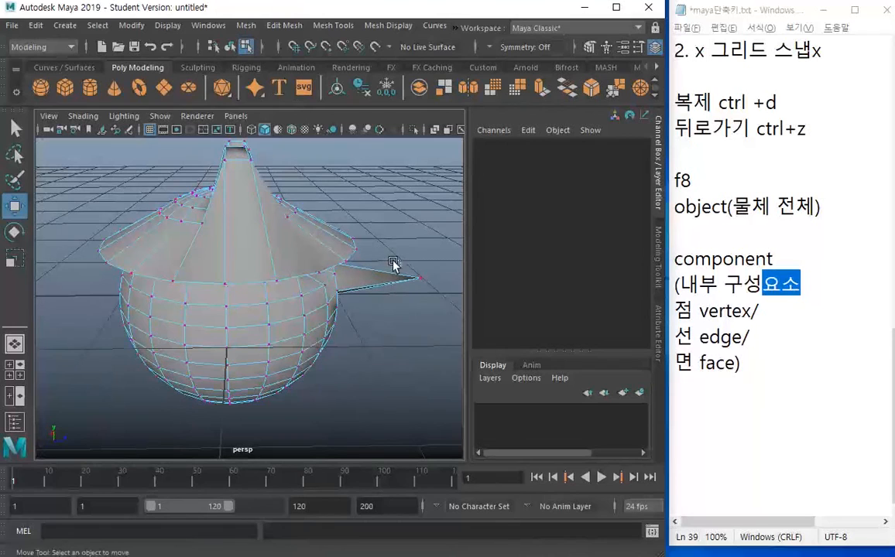
left_click(416, 276)
left_click_drag(431, 208, 430, 241)
key("ctrl+z")
Step: Switch to edge selection and raise one radial edge at the back of the brim along Y
right_click_drag(254, 200, 308, 154)
left_click(133, 247)
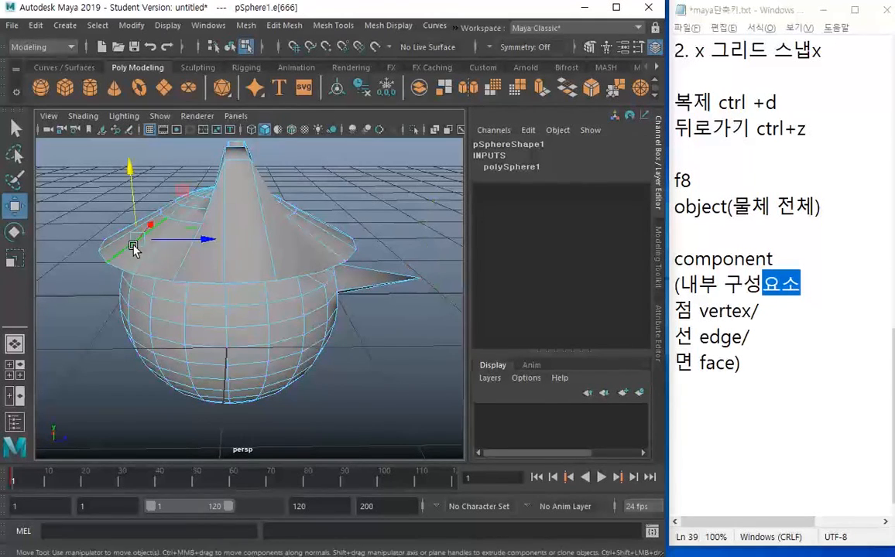
left_click_drag(136, 174, 133, 132)
Step: Switch the sphere to face selection and pull the brim face above the spike slightly outward along Z
right_click_drag(279, 160, 278, 194)
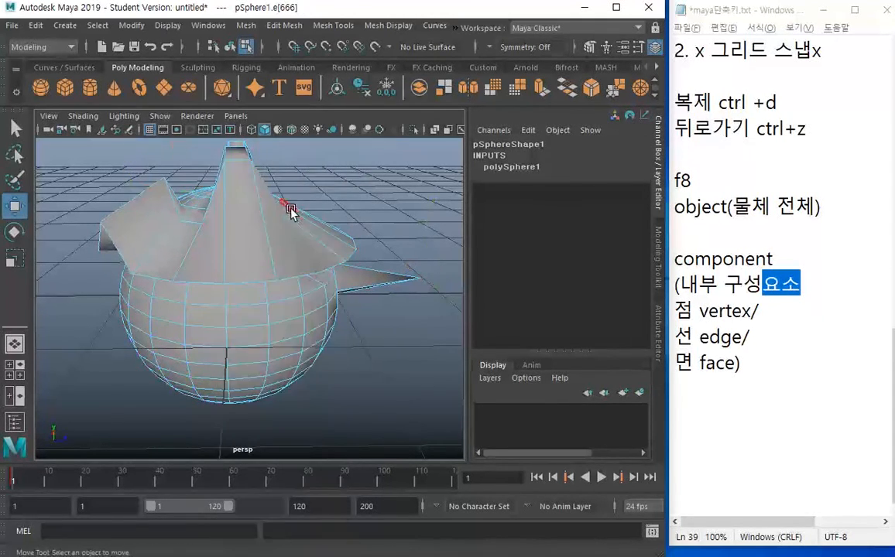
left_click(278, 235)
left_click_drag(374, 281, 265, 284, "alt")
left_click(270, 280)
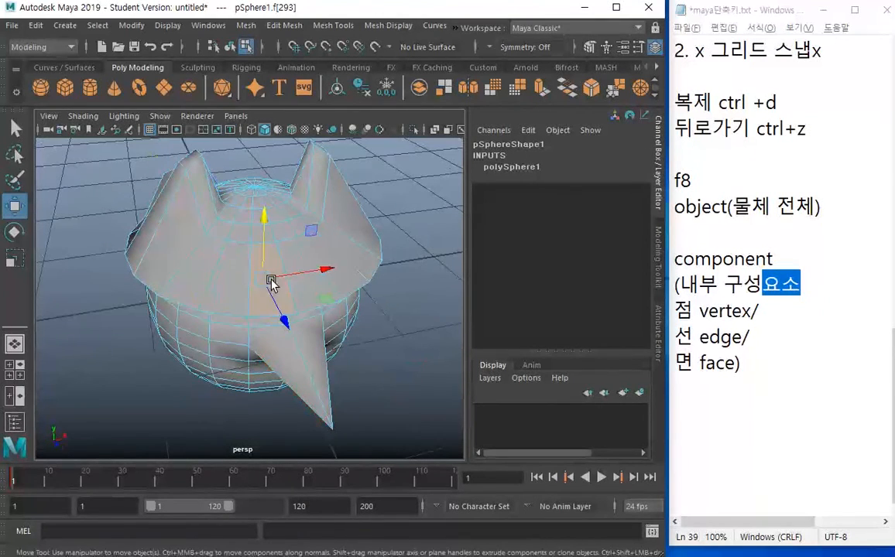
mouse_move(288, 323)
left_mouse_down()
mouse_move(304, 358)
mouse_move(299, 339)
left_mouse_up()
left_click(382, 358)
left_click_drag(381, 358, 291, 328, "alt")
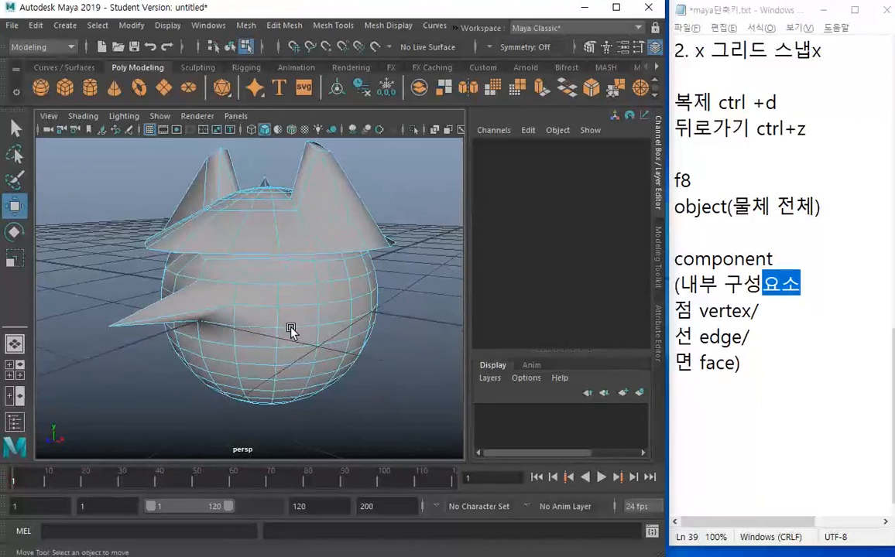
Step: Highlight the vertex, edge and face lines in the Notepad notes
left_click_drag(762, 375, 682, 309)
left_click_drag(753, 360, 673, 350)
left_click_drag(740, 361, 676, 310)
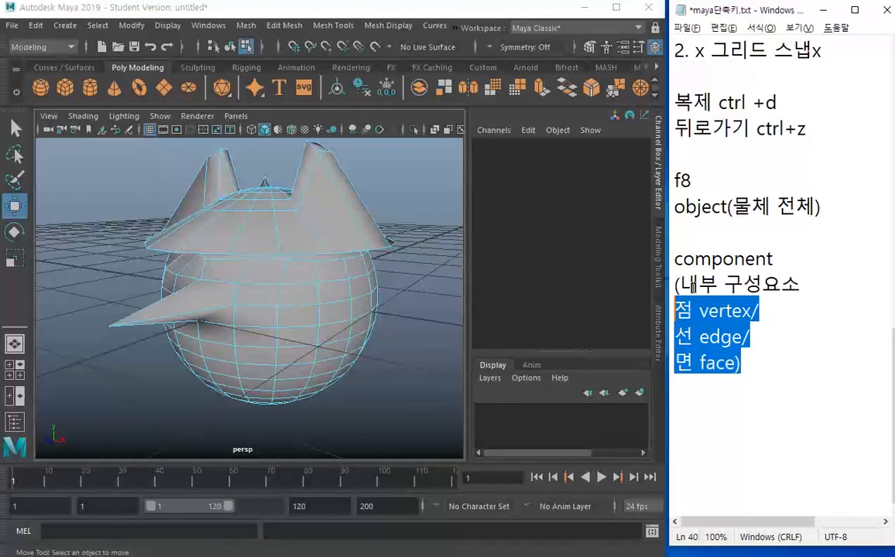
Step: Delete the reshaped sphere and create a polygon cube at the origin
left_click_drag(282, 262, 245, 243, "alt")
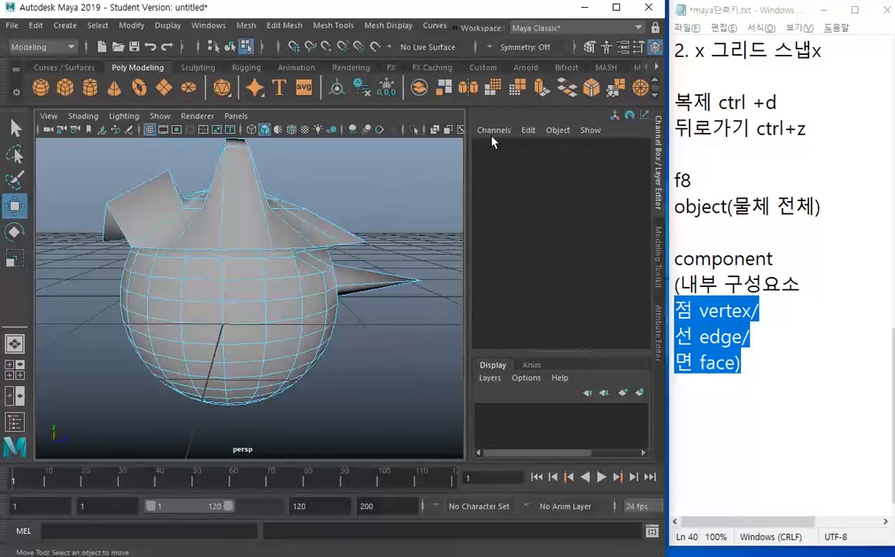
key("Delete")
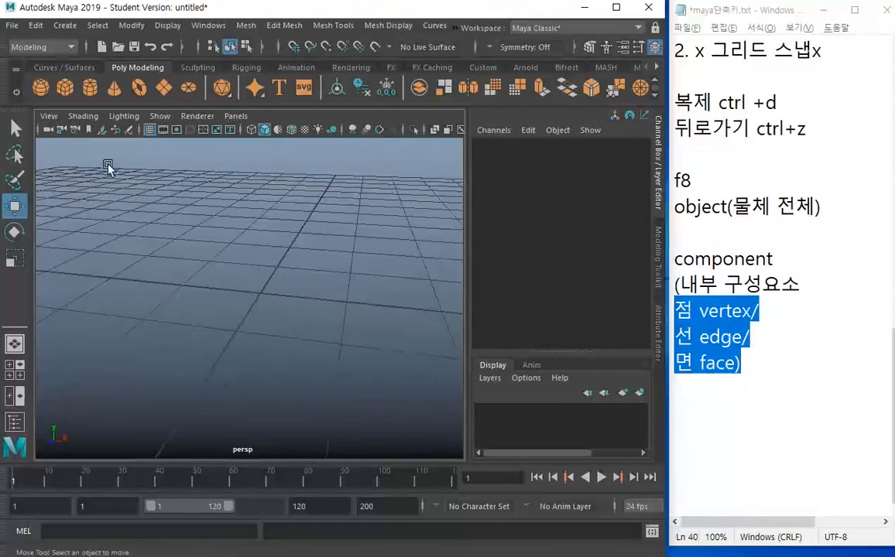
left_click_drag(256, 302, 234, 293, "alt")
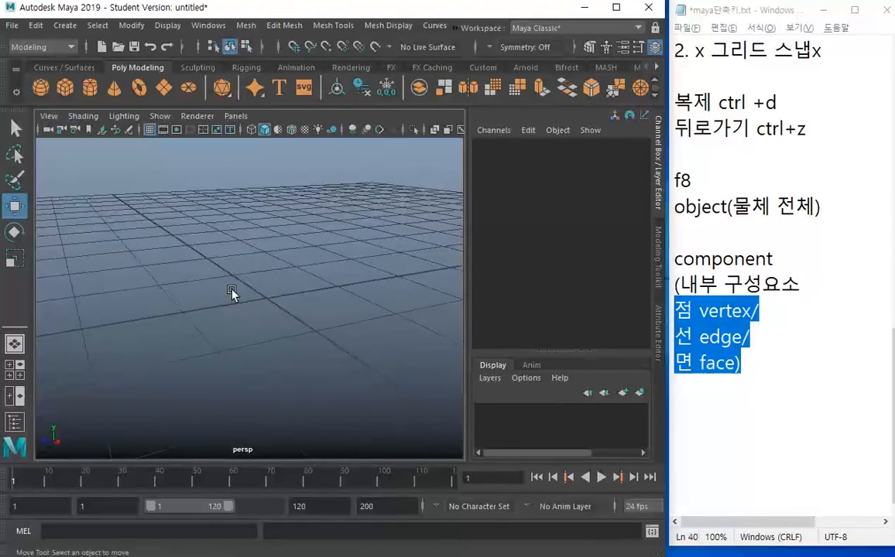
left_click(67, 92)
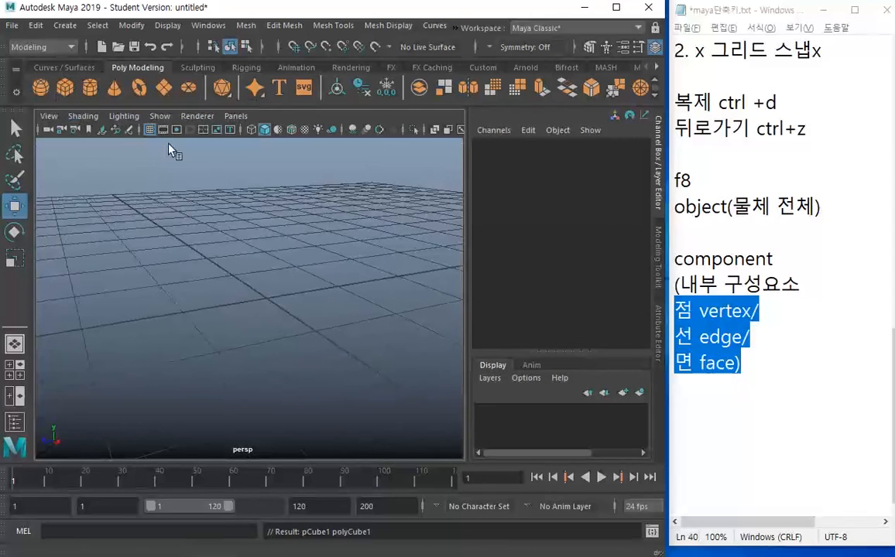
left_click_drag(309, 329, 286, 320, "alt")
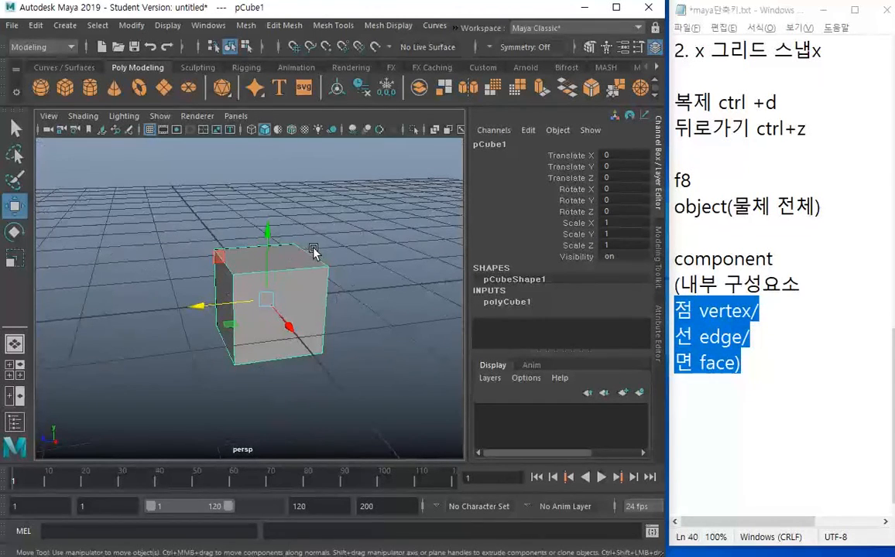
Step: Scale the cube along Z to about 3.597 to make a long box
key("r")
left_click_drag(200, 306, 33, 317)
left_click_drag(198, 296, 189, 219, "alt")
left_click_drag(176, 300, 286, 215, "alt")
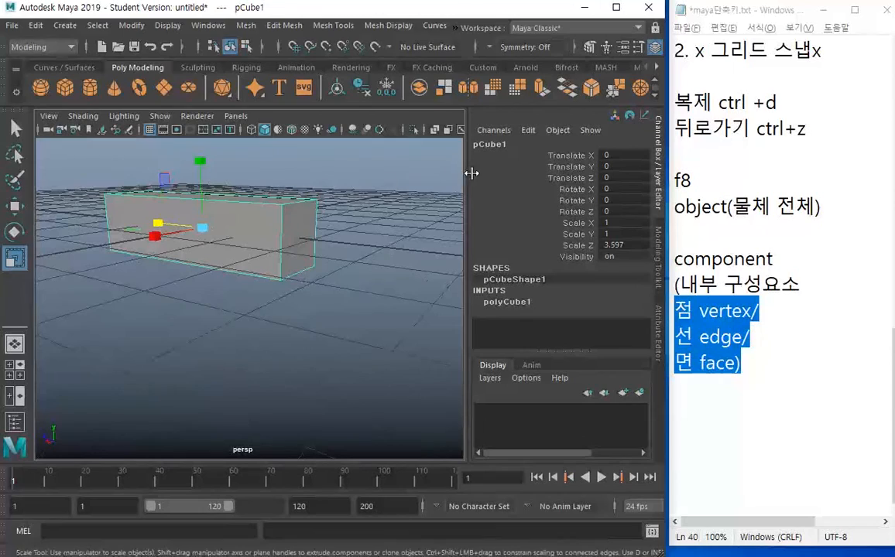
left_click_drag(241, 268, 379, 248, "alt")
left_click_drag(118, 265, 175, 296, "alt")
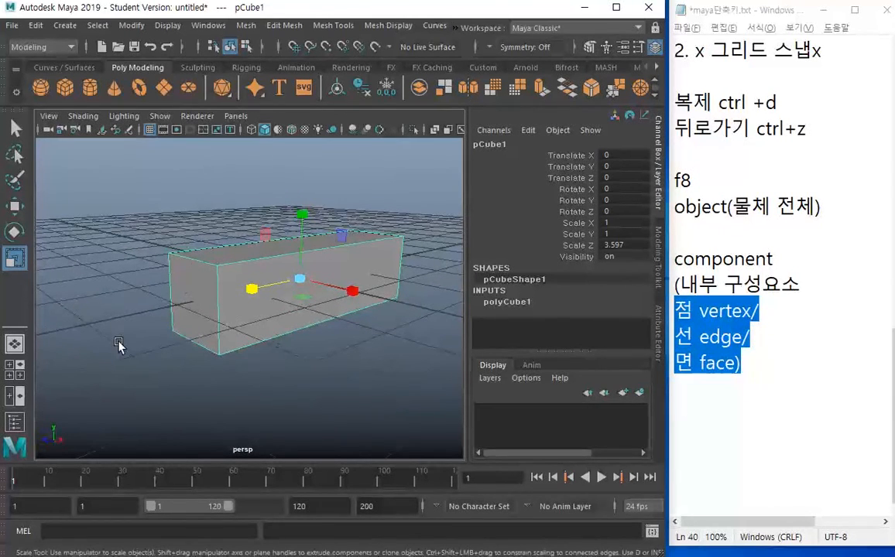
Step: Switch the box to face selection, select its front end face and apply Extrude Face
right_click_drag(186, 289, 192, 196)
right_click_drag(195, 283, 192, 196)
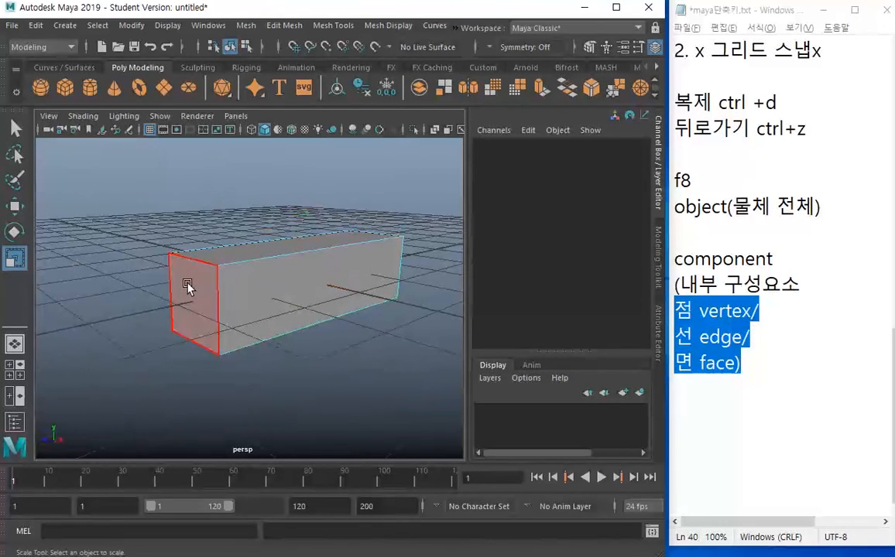
left_click(188, 285)
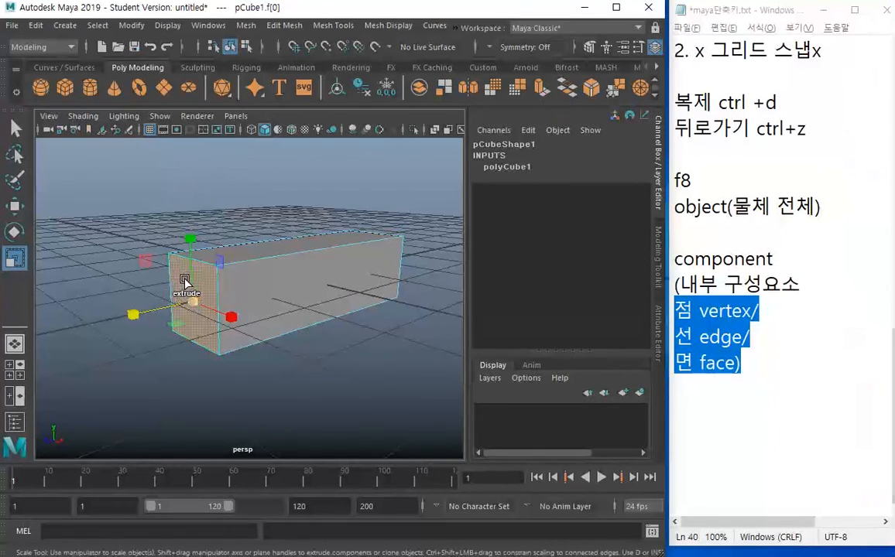
right_click(185, 281, "shift")
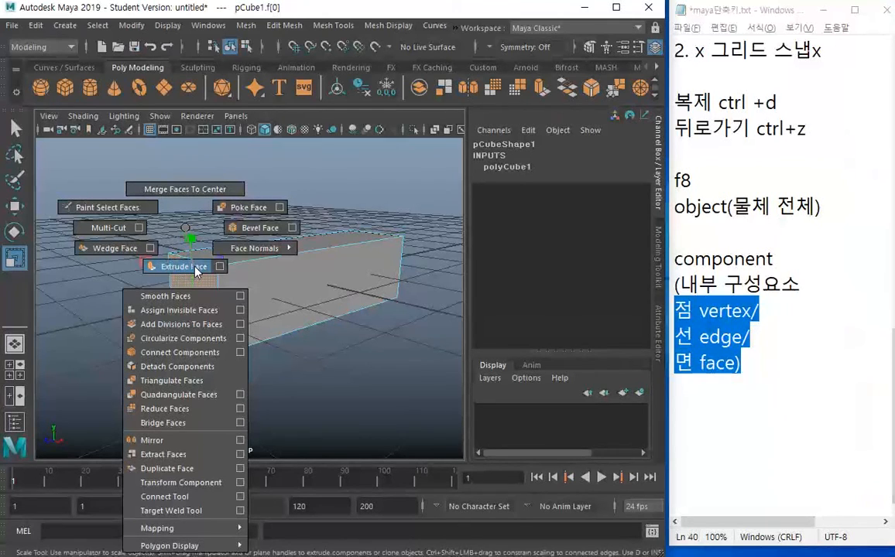
left_click(180, 271)
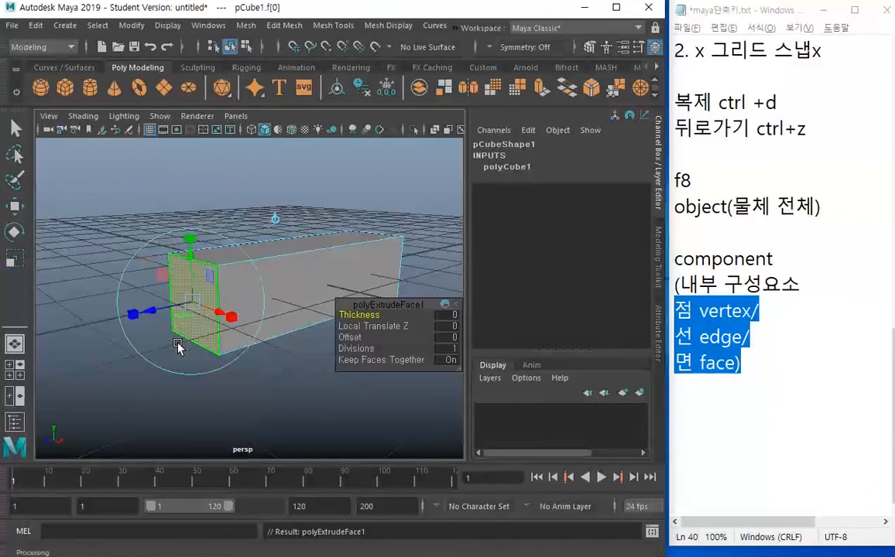
left_click_drag(91, 250, 245, 242, "alt")
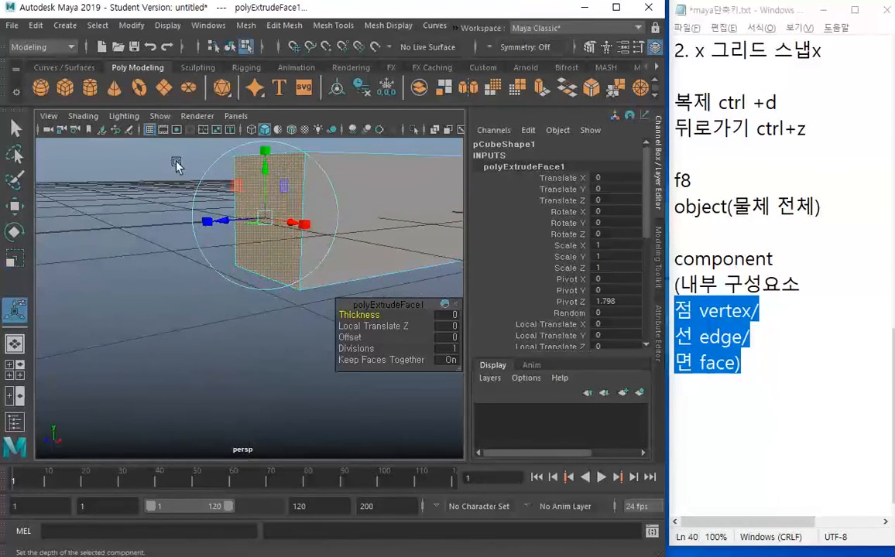
left_click_drag(275, 174, 287, 193, "alt")
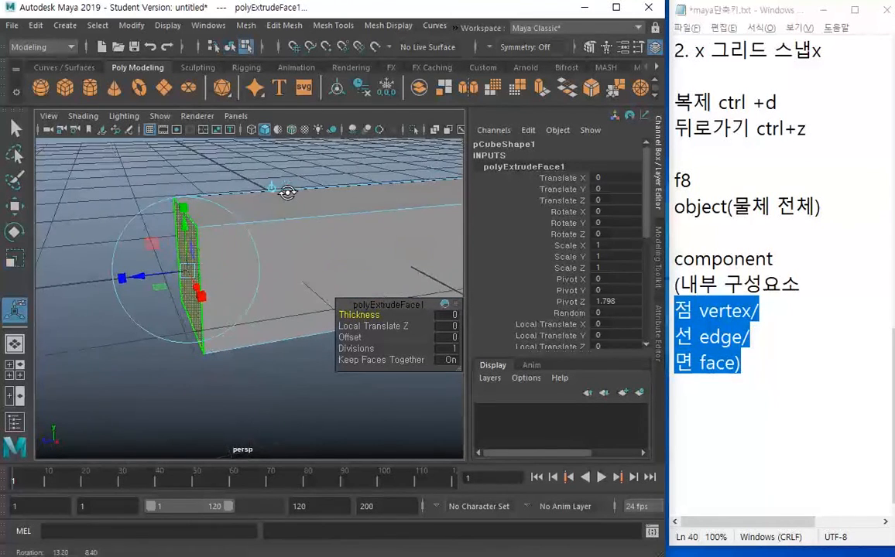
Step: Pull the extruded end face outward to a Local Translate Z of about 0.776
left_click_drag(146, 280, 118, 277)
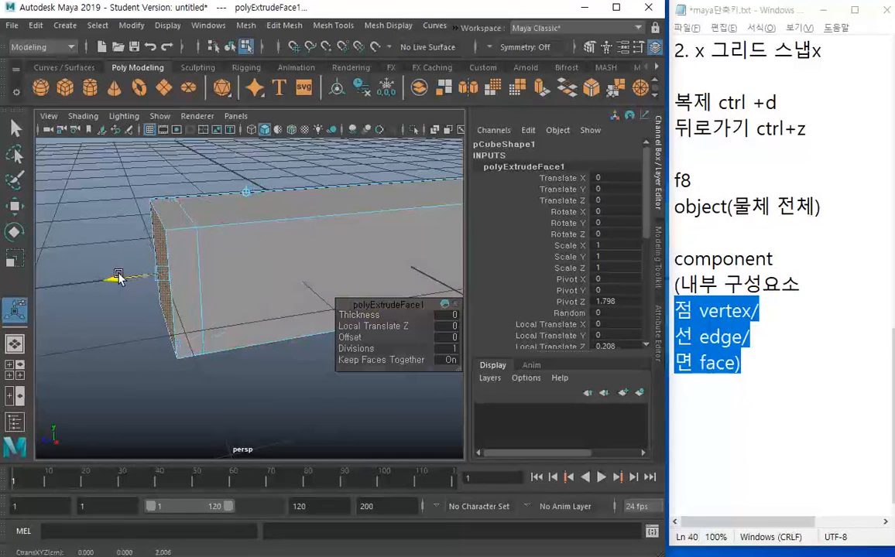
key("ctrl+z")
left_click_drag(153, 282, 100, 284)
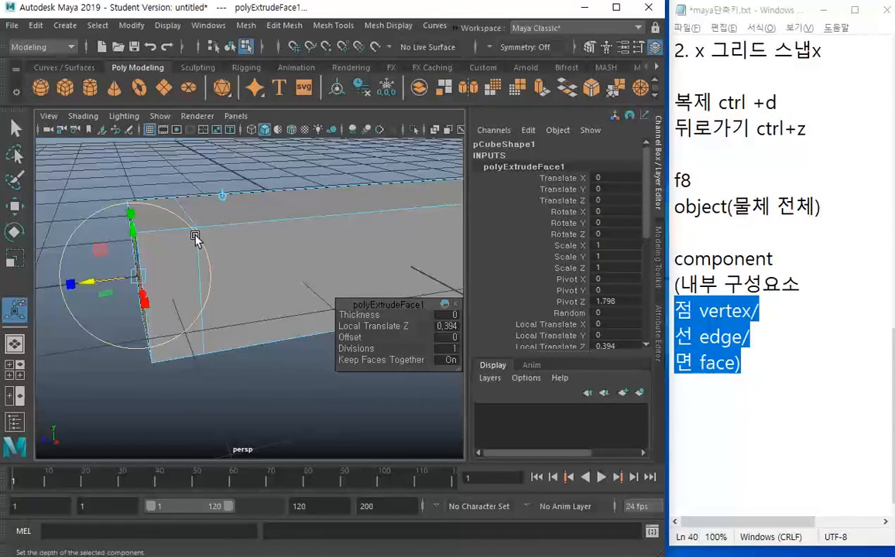
left_click_drag(200, 248, 220, 233, "alt")
left_click_drag(325, 220, 309, 230, "alt")
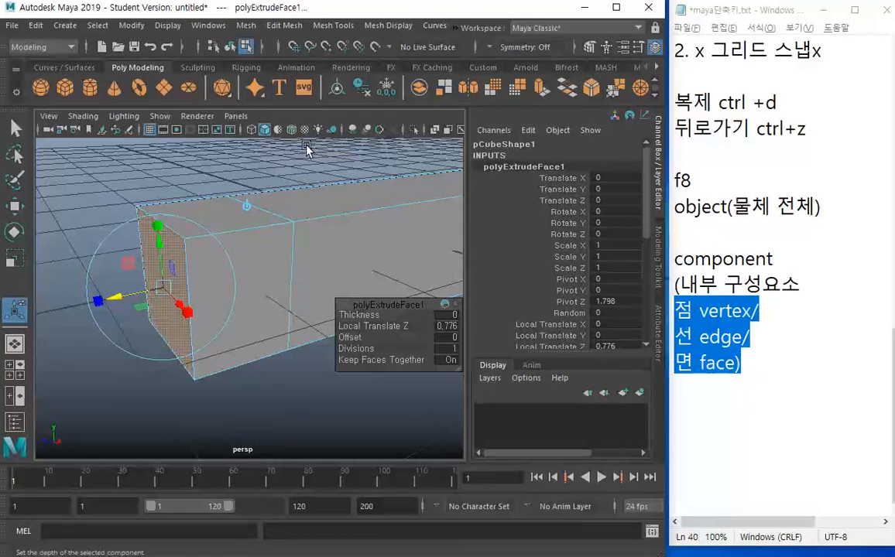
Step: Extend the extruded face to a Local Translate Z of about 0.917, try raising it along local Y and undo the raise
middle_click_drag(193, 252, 212, 246, "alt")
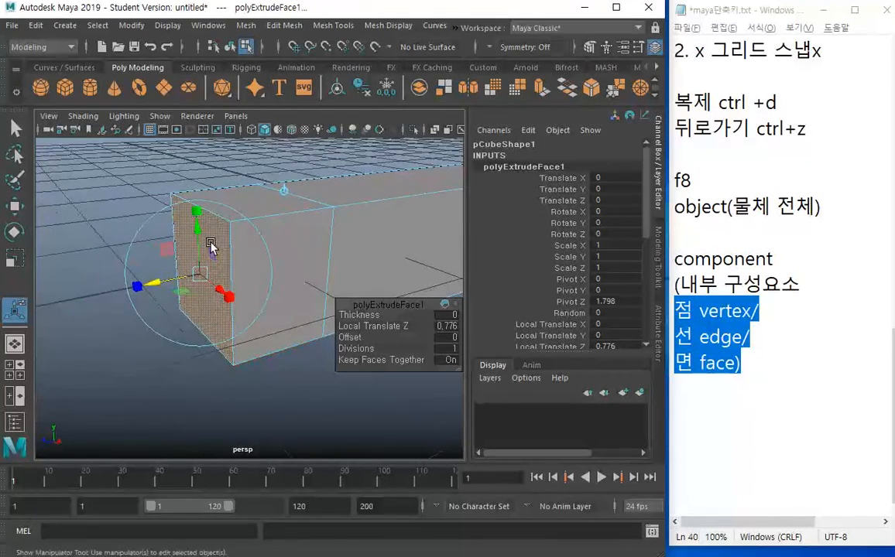
right_click_drag(147, 275, 188, 306, "alt")
middle_click_drag(188, 306, 213, 304, "alt")
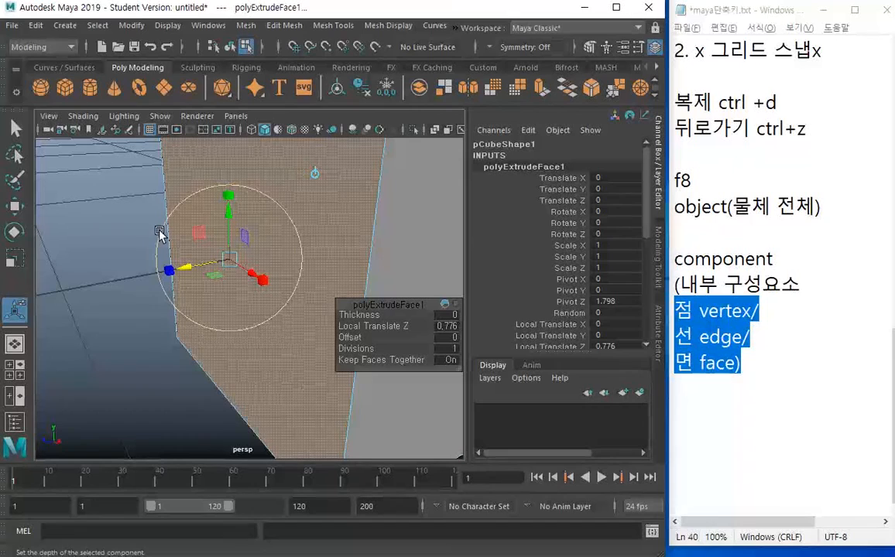
middle_click_drag(138, 198, 121, 280, "alt")
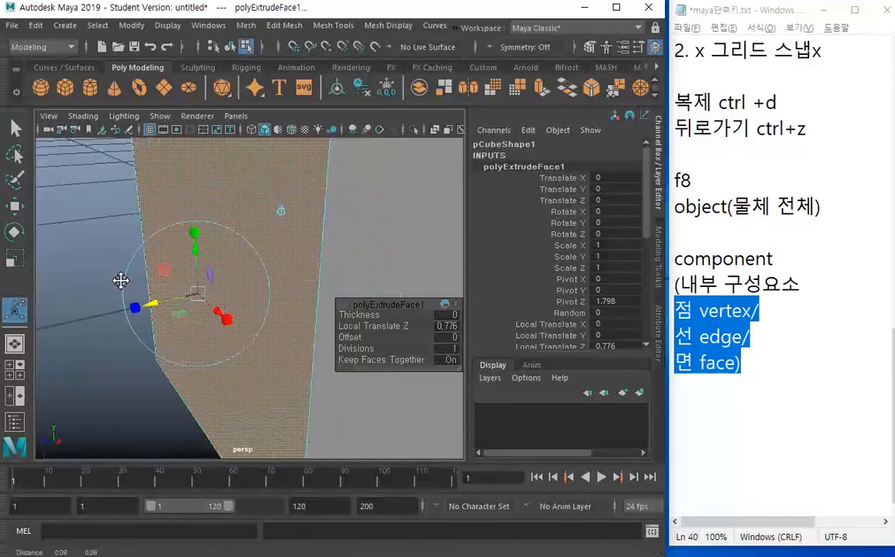
scroll(121, 281, "down", 4)
mouse_move(181, 309)
left_mouse_down()
mouse_move(154, 314)
mouse_move(169, 295)
left_mouse_up()
mouse_move(189, 244)
left_mouse_down()
mouse_move(185, 199)
mouse_move(183, 244)
left_mouse_up()
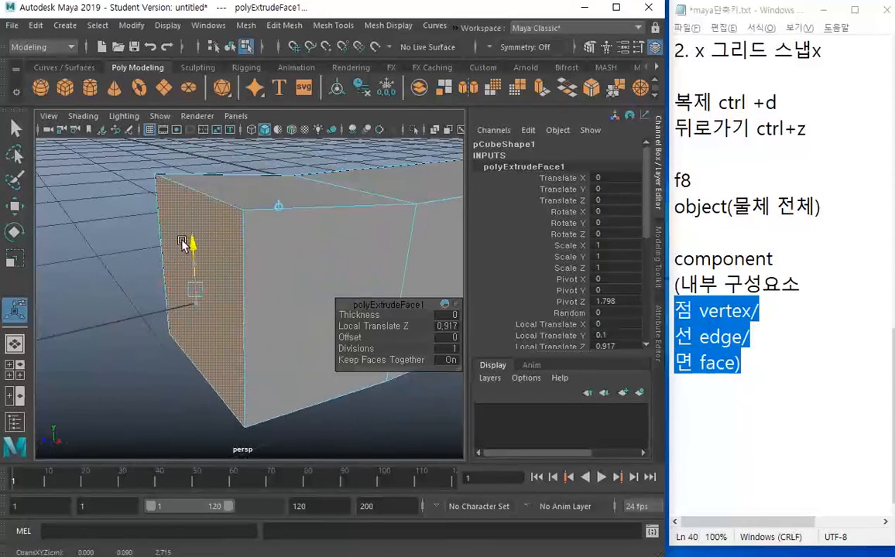
key("ctrl+z")
key("ctrl+z")
Step: Scale the extruded end face down to taper that end of the box, and clear the selection
left_click_drag(189, 245, 199, 285, "alt")
left_click_drag(220, 333, 202, 318)
left_click_drag(189, 240, 193, 264)
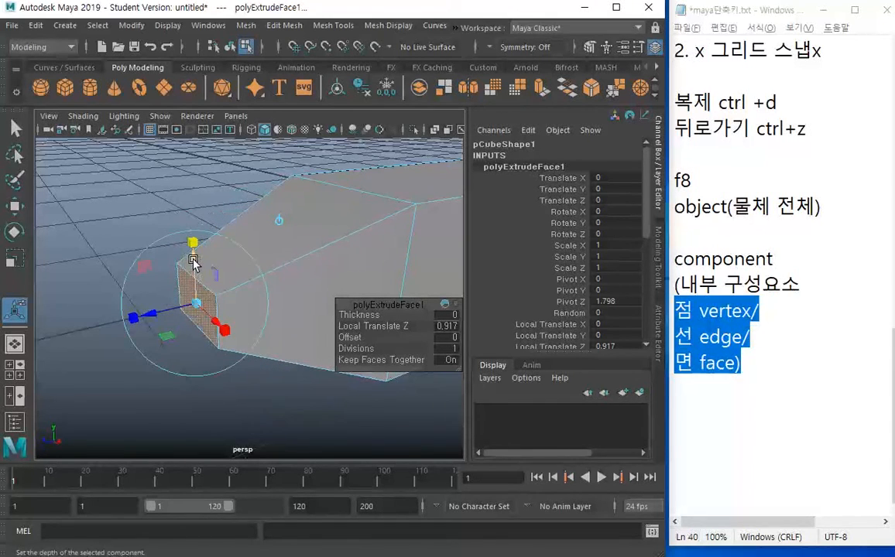
key("e")
left_click_drag(212, 280, 133, 381)
key("ctrl+z")
left_click(160, 257)
Step: Select the face at the opposite, untapered end of the box and apply Extrude Face to it
left_click_drag(278, 239, 253, 213, "alt")
right_click_drag(254, 214, 118, 220, "alt")
left_click_drag(259, 237, 283, 269, "alt")
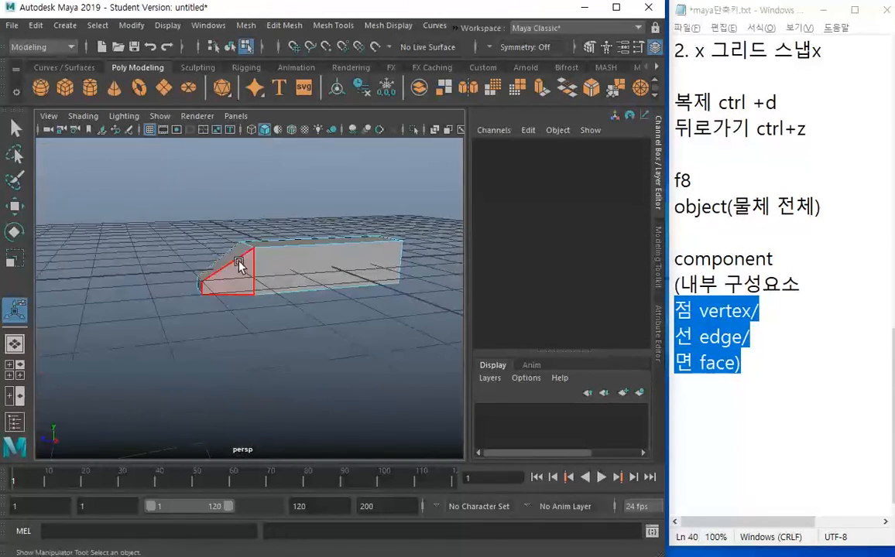
left_click_drag(361, 319, 237, 316, "alt")
scroll(231, 301, "up", 6)
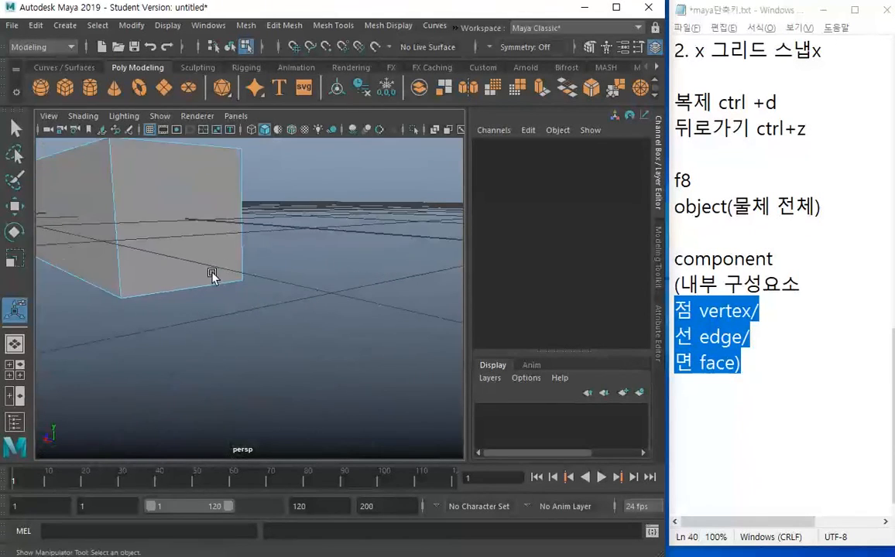
middle_click_drag(246, 308, 298, 311, "alt")
left_click(356, 226)
left_click_drag(132, 252, 223, 278, "alt")
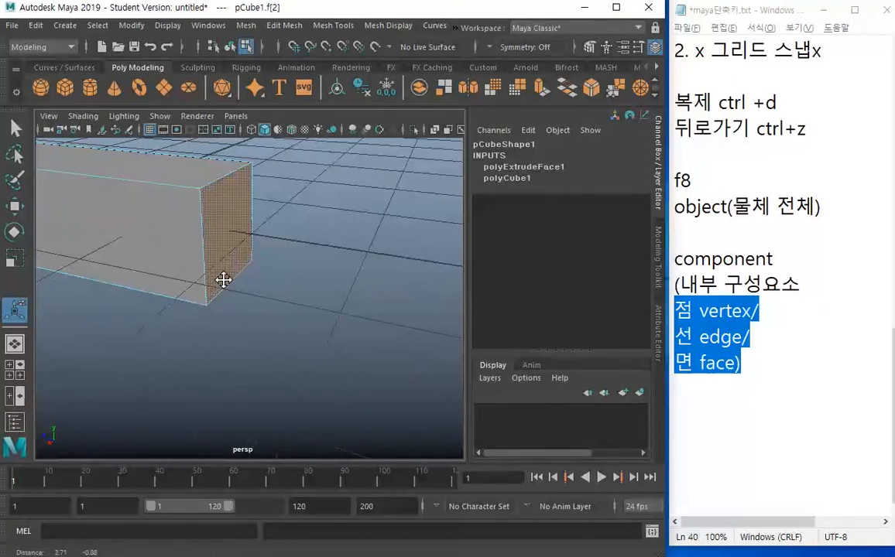
right_click(237, 228, "shift")
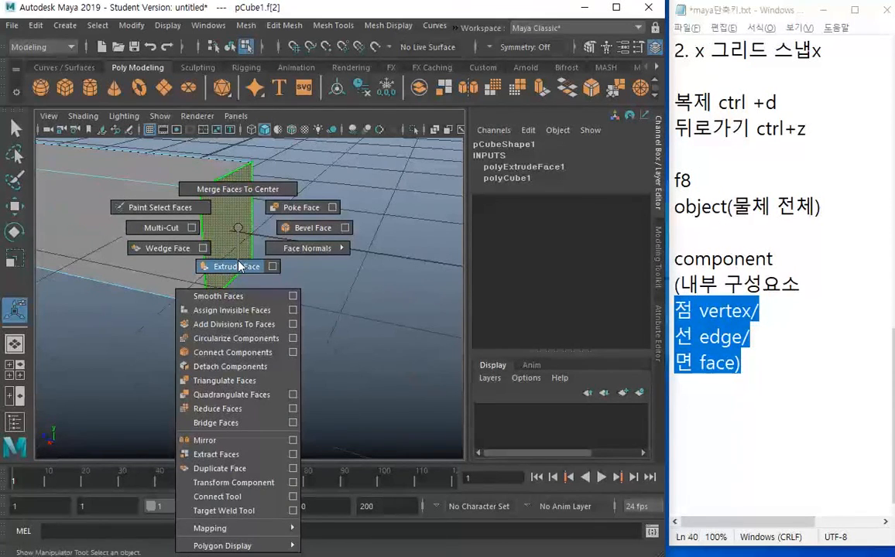
left_click(239, 269)
Step: Pull the new extrusion out to a Local Translate Z of about 2.456 and scale its end face down uniformly
left_click_drag(275, 240, 540, 362)
right_click_drag(303, 341, 128, 318, "alt")
middle_click_drag(286, 317, 132, 259, "alt")
left_click_drag(181, 246, 138, 245)
left_click(160, 297)
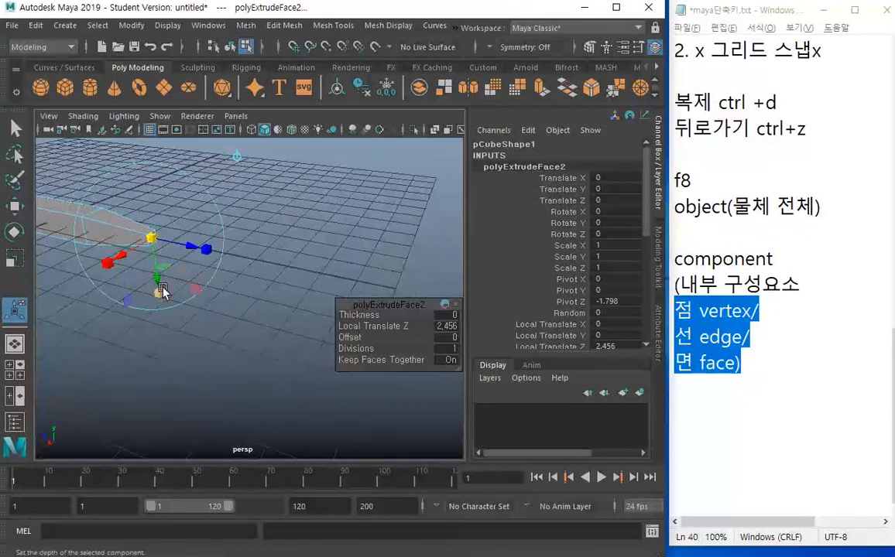
Step: Raise the narrow end face to a Local Translate Y of about -0.553, extend it to about 2.727 along local Z, and deselect it
left_click_drag(155, 277, 154, 253)
left_click_drag(107, 295, 196, 294, "alt")
left_click_drag(302, 215, 307, 213)
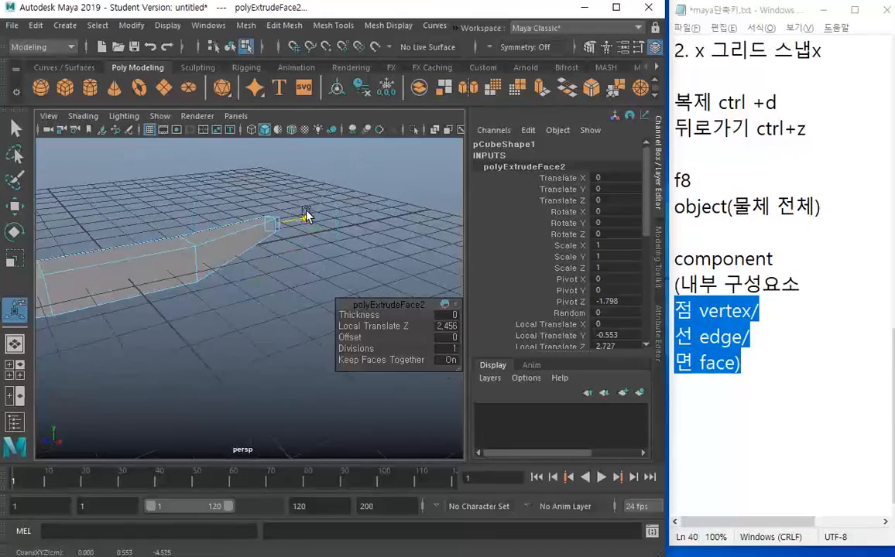
left_click(217, 302)
left_click_drag(263, 351, 193, 311, "alt")
left_click(228, 350)
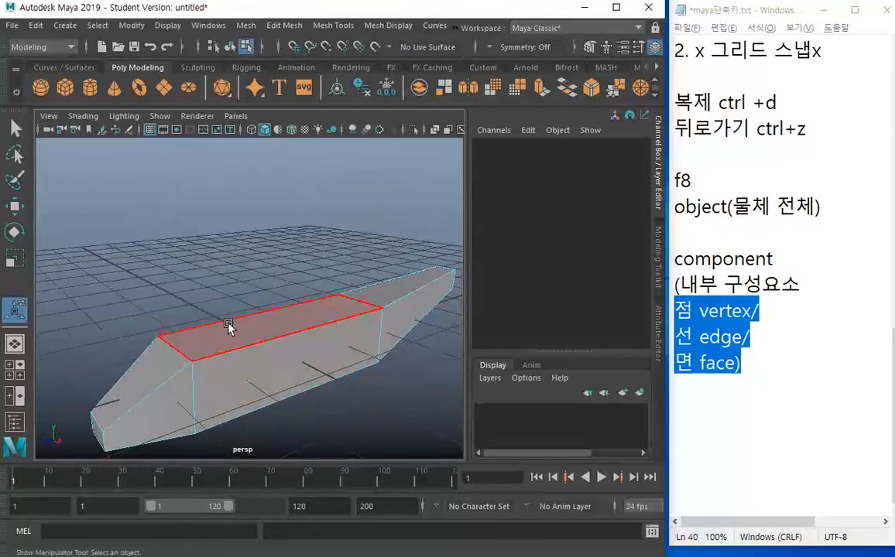
Step: Select both side faces and the bottom face of the hull's middle section together
left_click_drag(259, 387, 186, 330, "alt")
left_click_drag(247, 294, 140, 286, "alt")
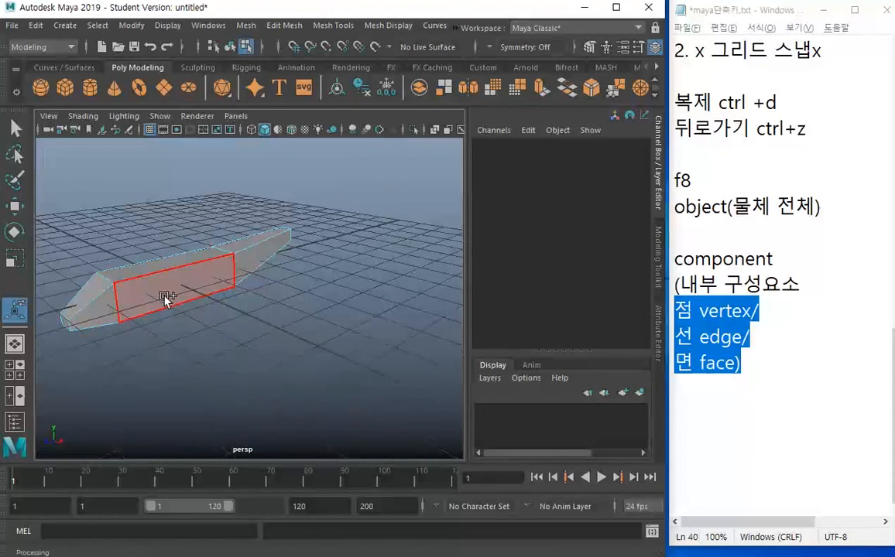
left_click(167, 298)
left_click_drag(186, 341, 166, 302, "alt")
left_click(365, 301, "shift")
left_click(220, 348)
left_click(233, 379)
left_click_drag(234, 379, 160, 300)
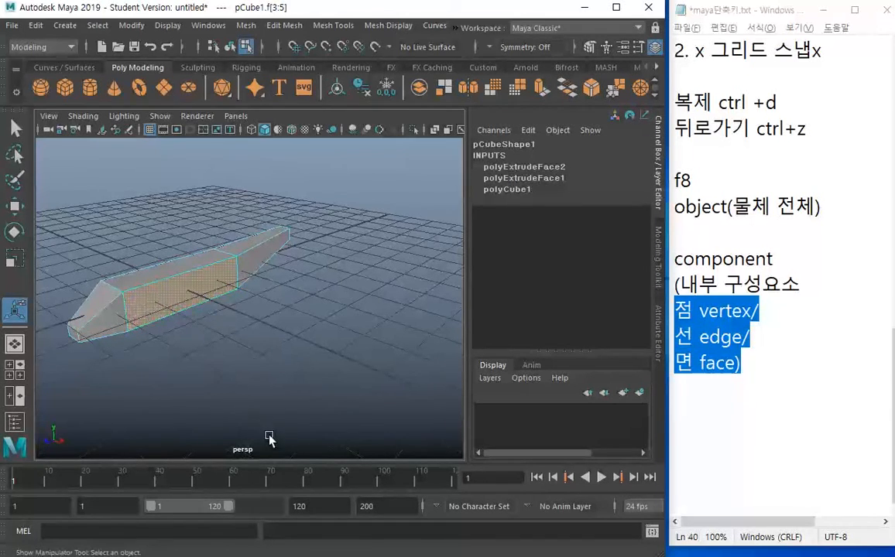
left_click_drag(219, 359, 192, 321)
left_click_drag(174, 300, 165, 292)
left_click_drag(247, 391, 227, 238, "alt")
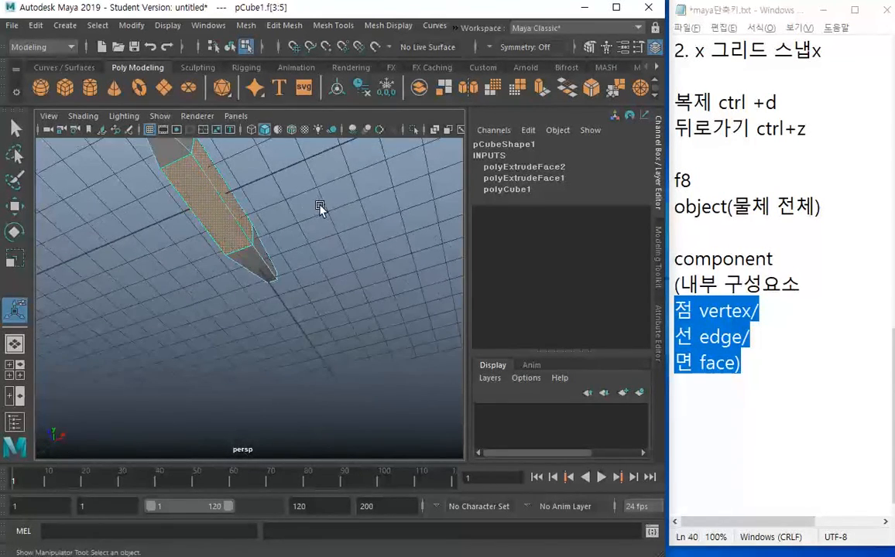
Step: Select only the two opposite side faces of the body's middle section and apply Extrude Face to them
left_click_drag(187, 196, 216, 329, "alt")
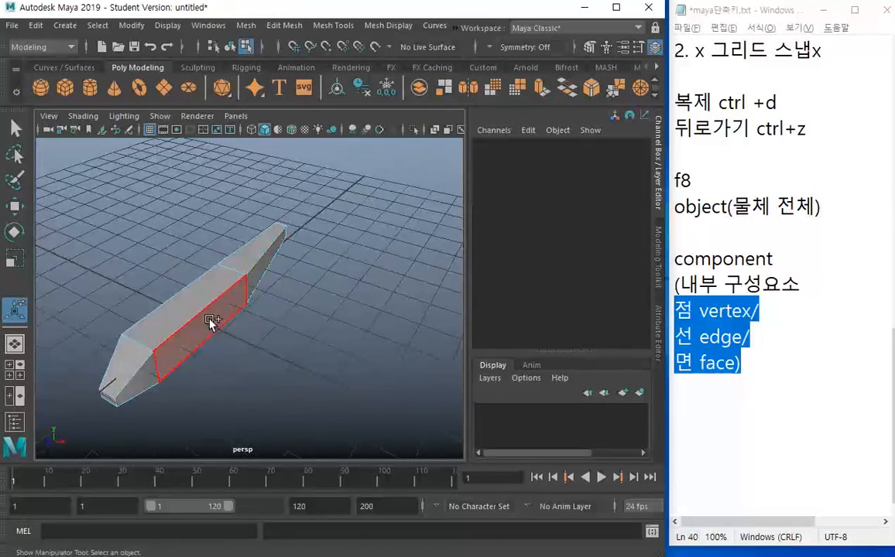
left_click(216, 325)
left_click_drag(196, 365, 362, 349, "alt")
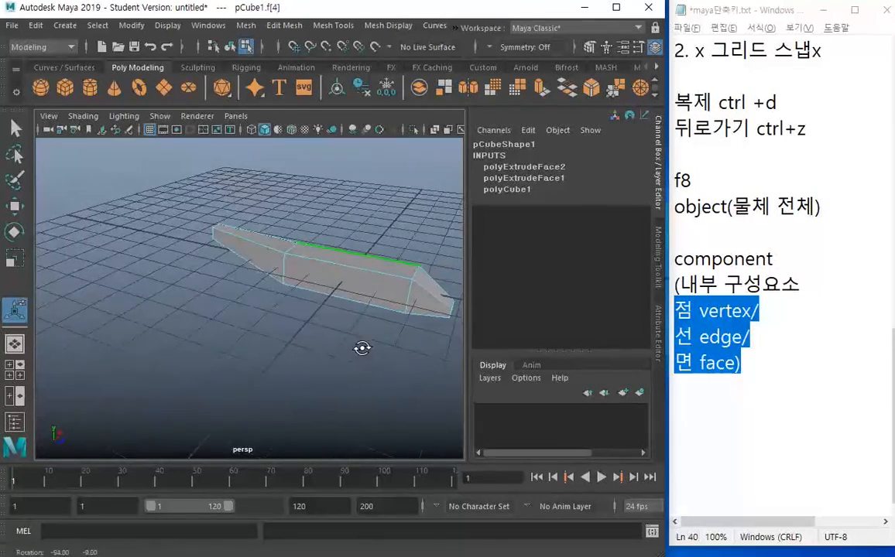
left_click(377, 290, "shift")
left_click_drag(374, 294, 180, 341, "alt")
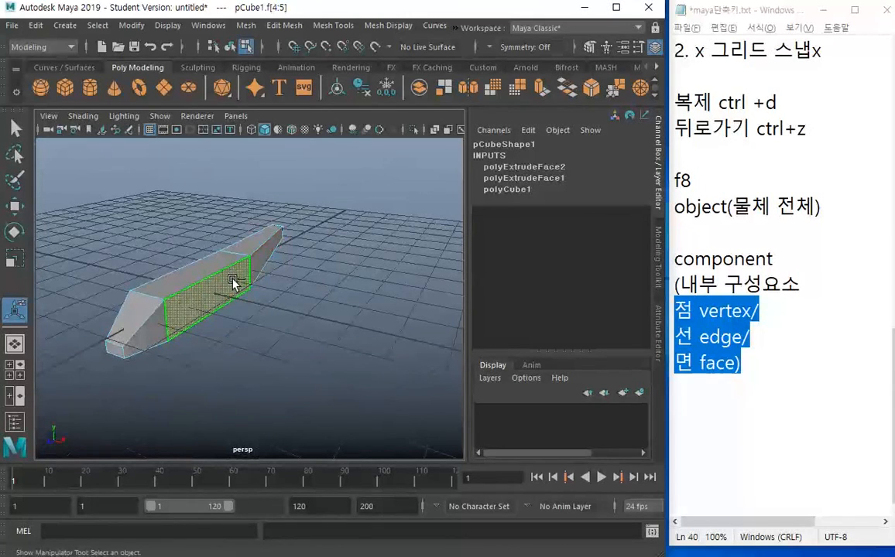
right_click_drag(228, 256, 237, 329, "shift")
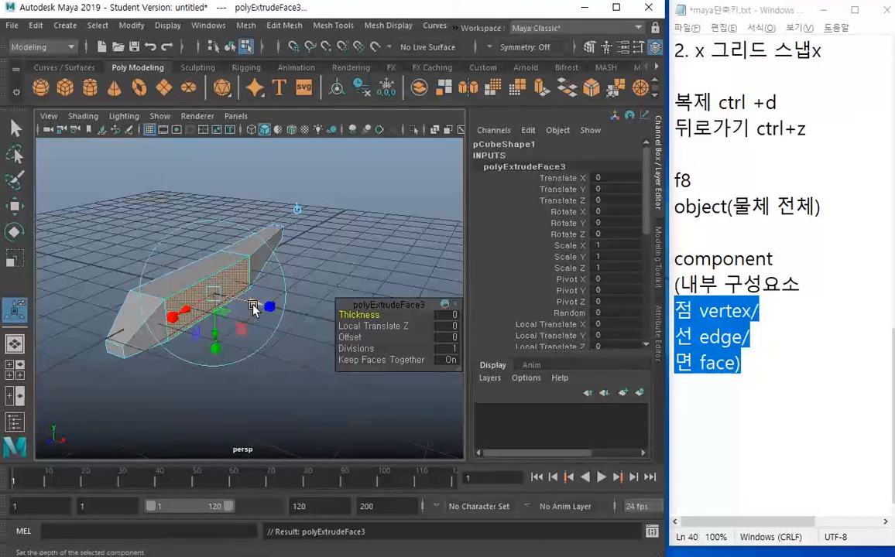
Step: Scale the extruded side faces down in height and length so they become thin strips inset in the body's sides
left_click_drag(253, 308, 345, 322)
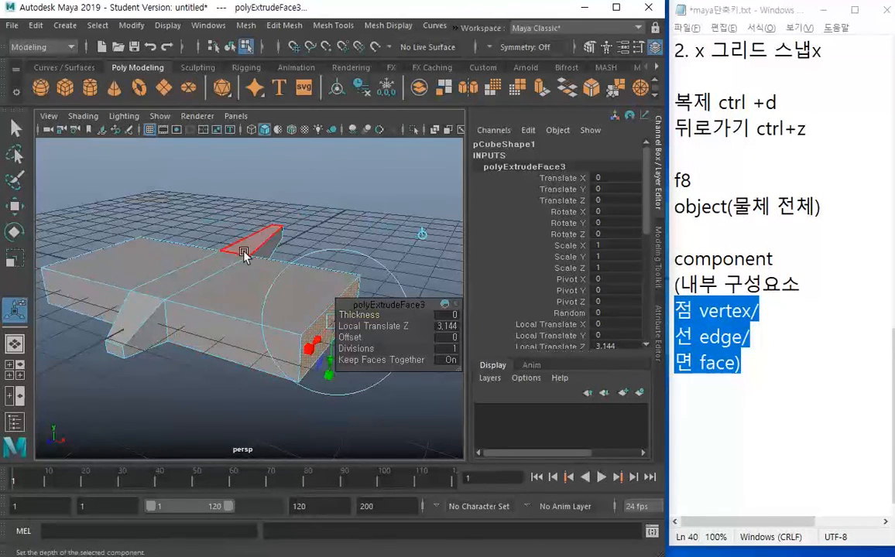
key("ctrl+z")
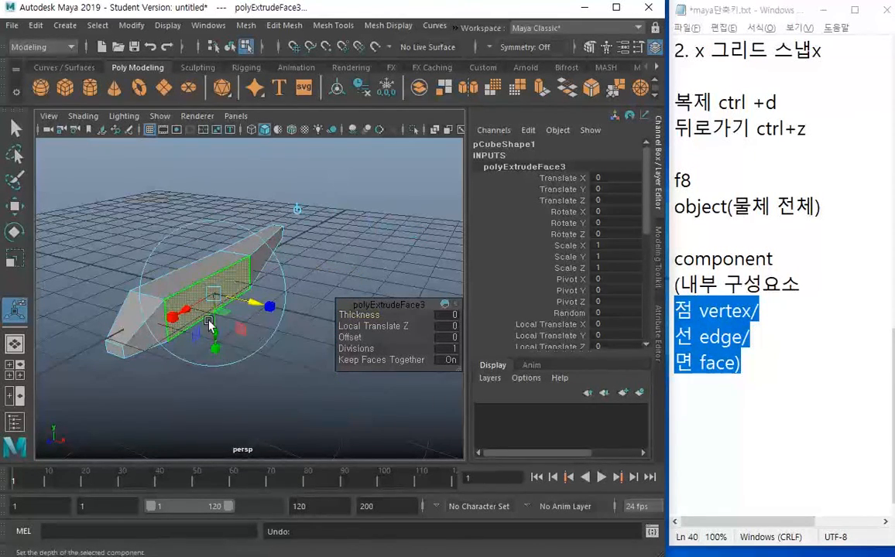
left_click_drag(216, 357, 204, 311)
right_click_drag(108, 279, 185, 349, "alt")
middle_click_drag(232, 278, 310, 248, "alt")
left_click_drag(310, 252, 163, 273, "alt")
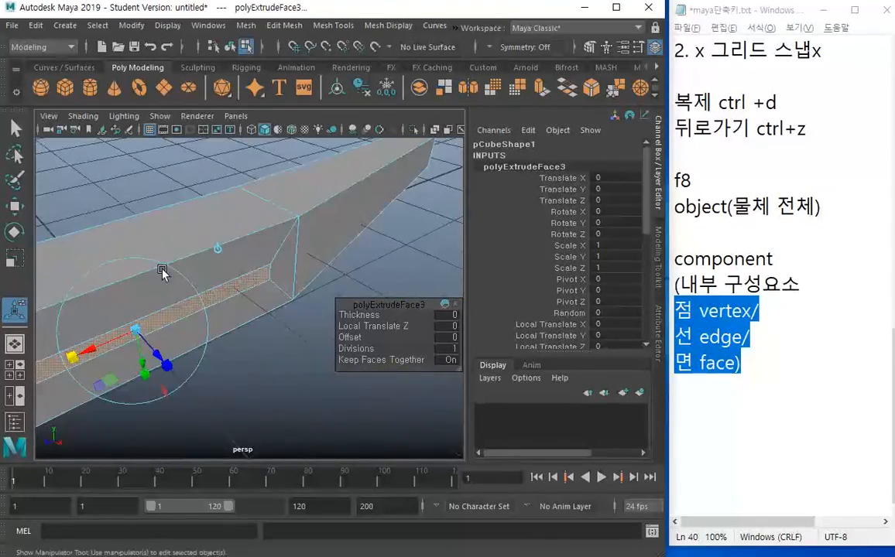
right_click_drag(163, 273, 142, 268, "alt")
left_click_drag(142, 267, 131, 198, "alt")
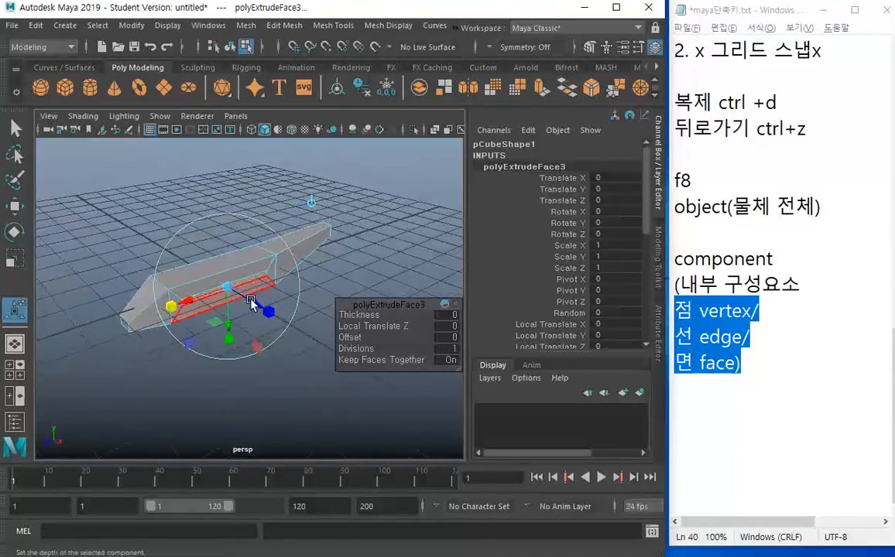
left_click_drag(250, 314, 254, 305, "alt")
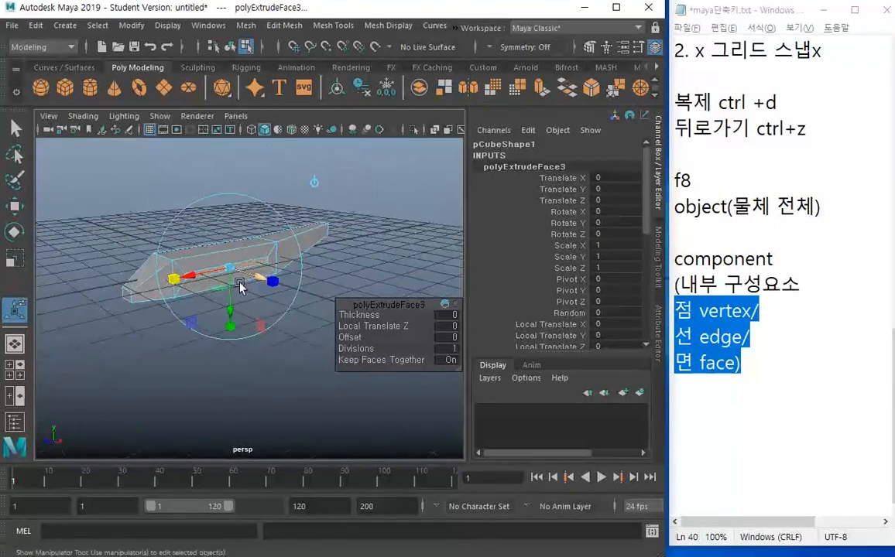
scroll(223, 269, "up", 3)
left_click_drag(224, 270, 235, 267, "alt")
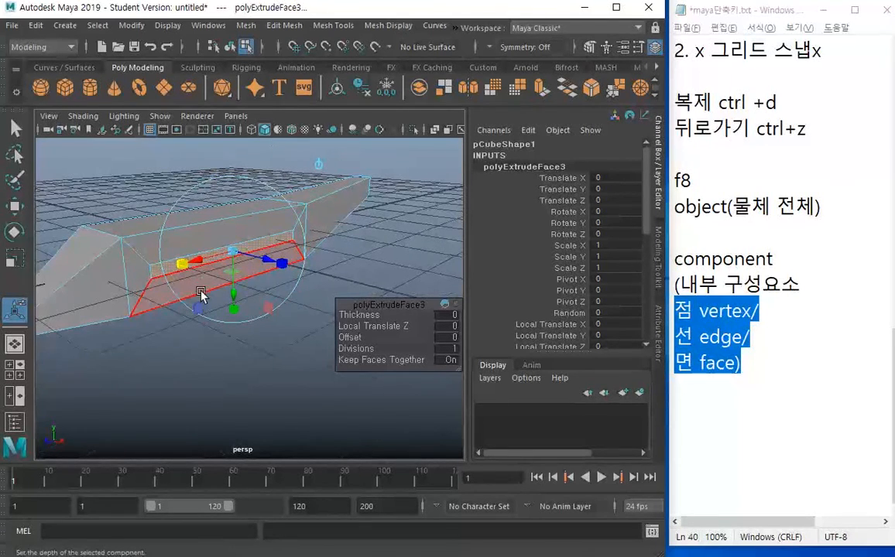
Step: Try to shift the two inset side strips along their local Y axis
left_click_drag(232, 295, 232, 224)
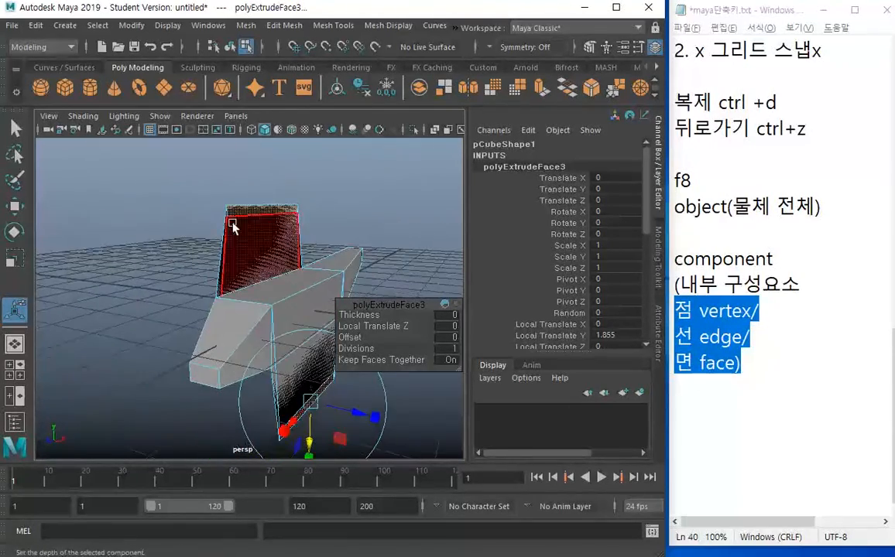
left_click_drag(310, 455, 184, 297)
key("ctrl+z")
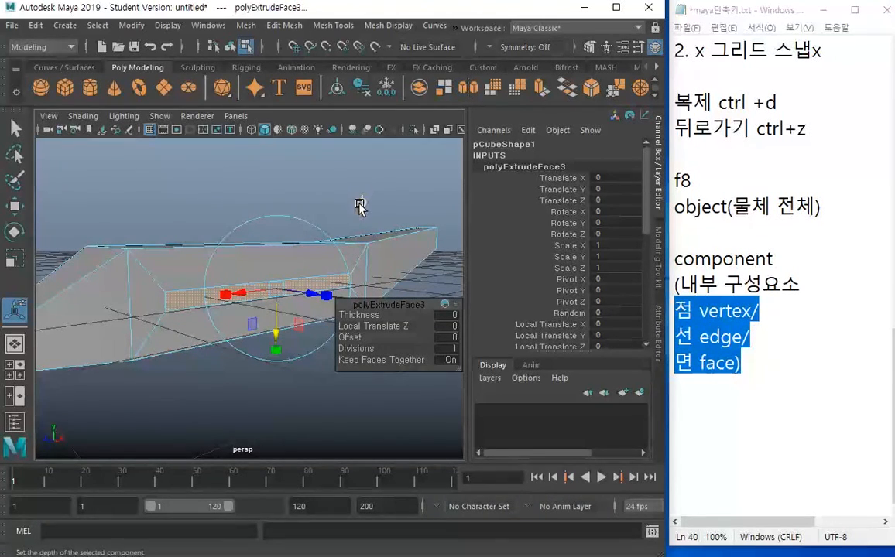
Step: Switch the extrude manipulator to world axes, lower both inset strips to a Translate Y of about -0.229, and apply Extrude Face again
key("t")
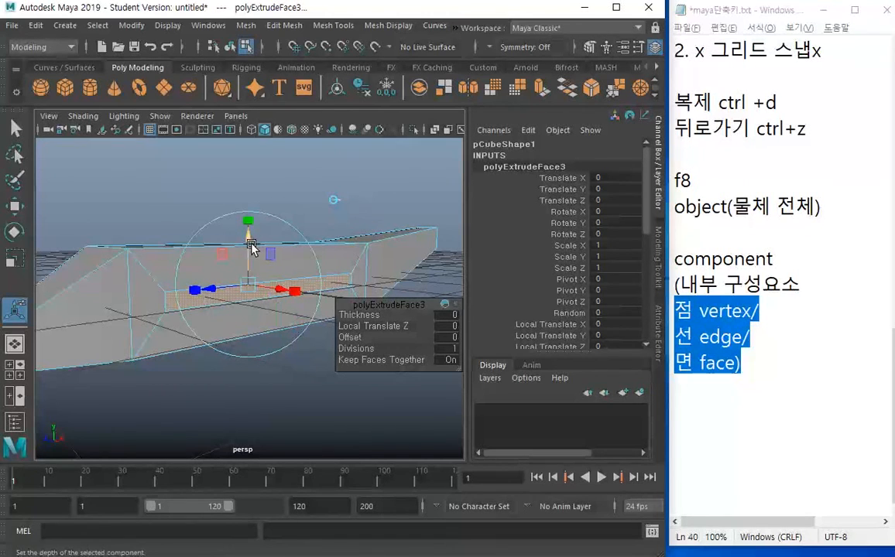
left_click_drag(246, 240, 202, 256)
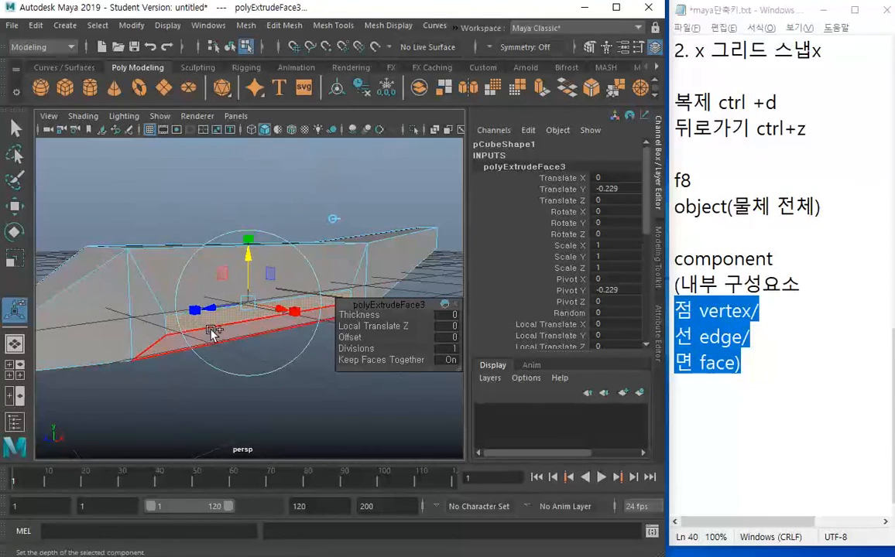
right_click_drag(213, 324, 216, 271, "shift")
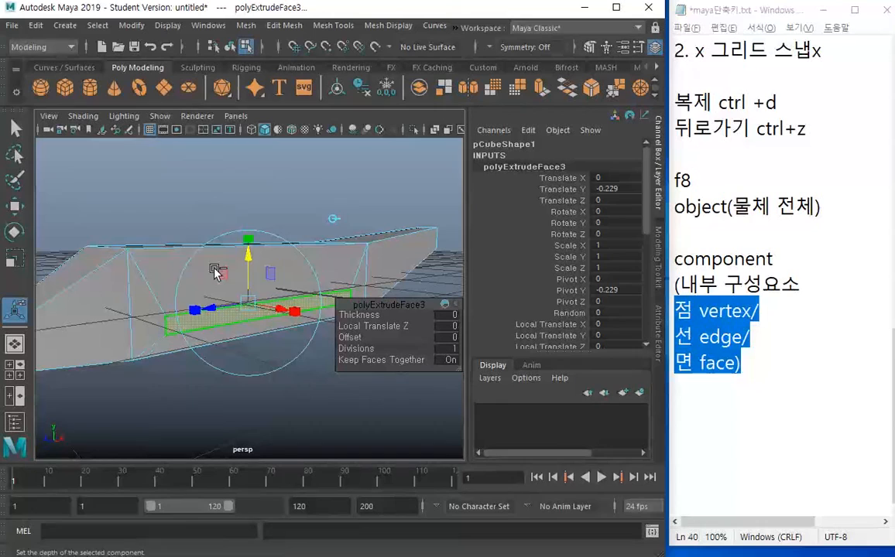
Step: Pull the two new side extrusions outward into wings with a Local Translate Z of about 6.349
left_click_drag(192, 354, 210, 357, "alt")
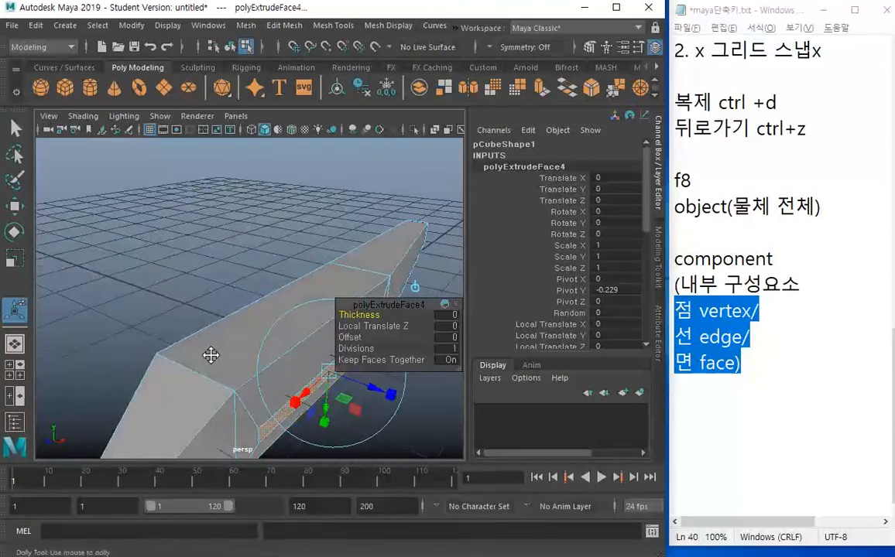
scroll(211, 355, "down", 6)
left_click_drag(311, 325, 398, 390)
Step: Narrow the wing tips and sweep them along the body to a Local Translate X of about -1.459
left_click_drag(146, 224, 112, 210, "alt")
right_click_drag(178, 261, 229, 262, "alt")
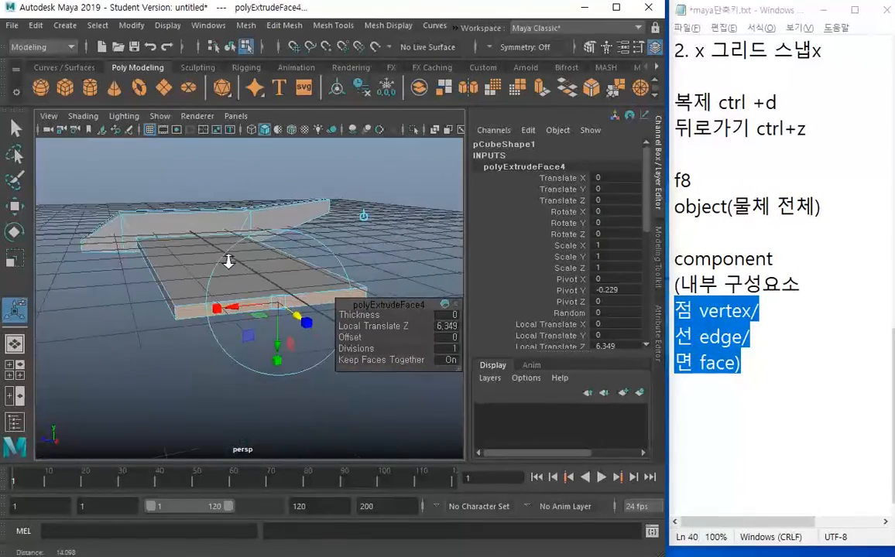
left_click_drag(224, 317, 212, 349)
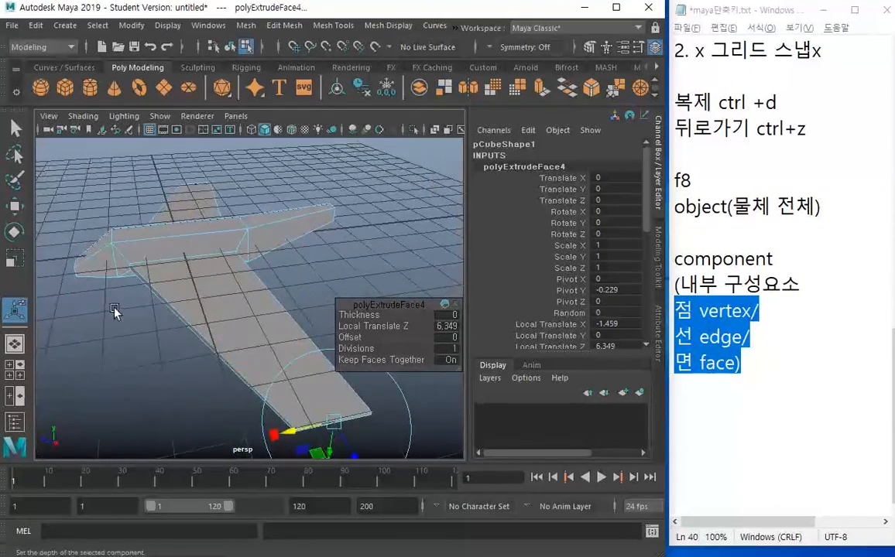
Step: Select the two opposite side faces of the tapered tail section and apply Extrude Face to them
left_click(147, 302)
left_click_drag(147, 302, 151, 278, "alt")
right_click_drag(150, 278, 213, 369, "alt")
left_click(218, 264)
mouse_move(218, 264)
left_mouse_down("alt")
mouse_move(293, 360)
mouse_move(120, 225)
mouse_move(230, 260)
left_mouse_up("alt")
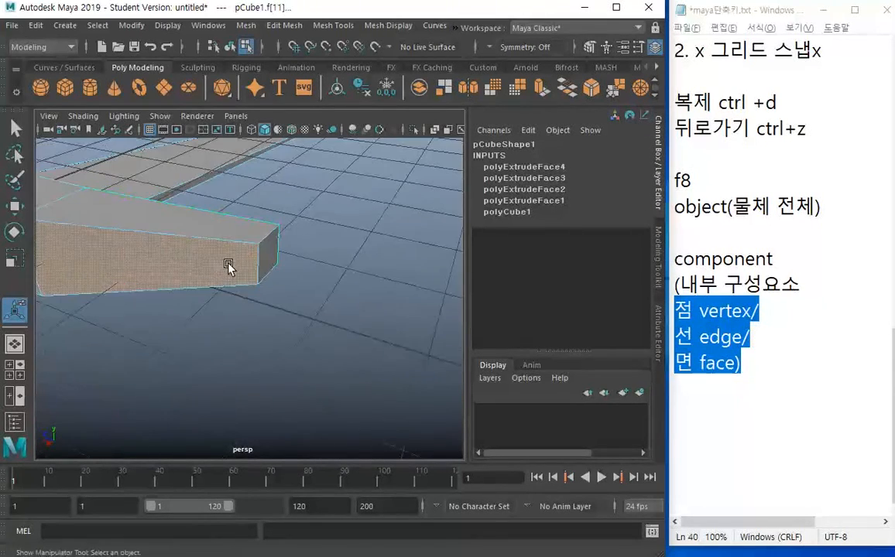
right_click_drag(212, 228, 215, 268, "shift")
Step: Scale the extruded tail side faces down into thin strips inset in the tail's sides
left_click_drag(216, 268, 214, 311, "alt")
left_click_drag(207, 348, 175, 315)
left_click_drag(207, 345, 208, 366)
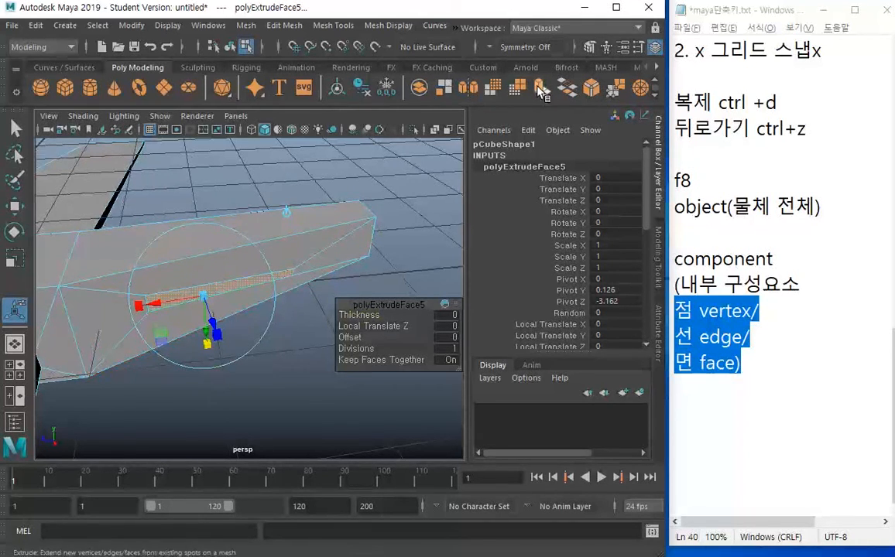
Step: Extrude the inset tail strips again and pull them outward into tail wings with a Local Translate Z of about 2.182
right_click_drag(232, 228, 234, 283, "shift")
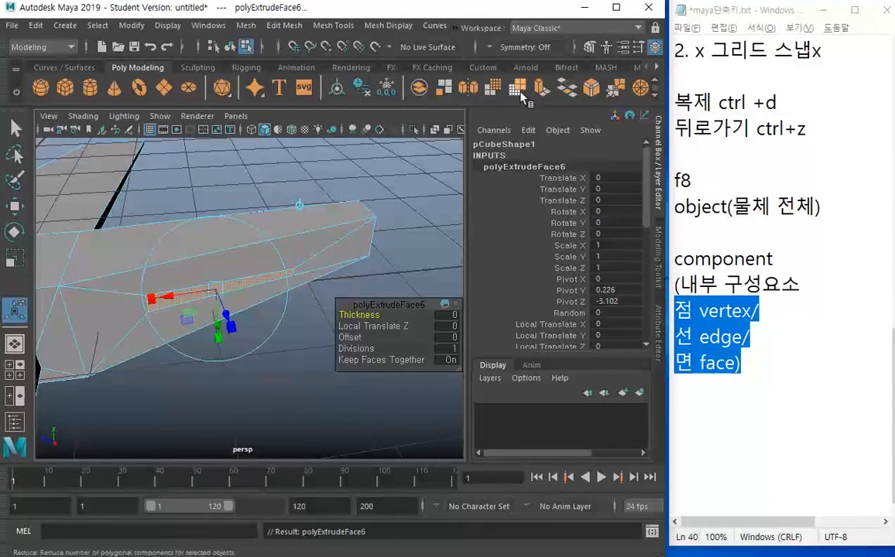
left_click_drag(188, 309, 267, 300, "alt")
middle_click_drag(325, 301, 197, 227, "alt")
left_click_drag(181, 220, 377, 404)
right_click_drag(168, 288, 130, 305, "alt")
left_click_drag(138, 312, 83, 335, "alt")
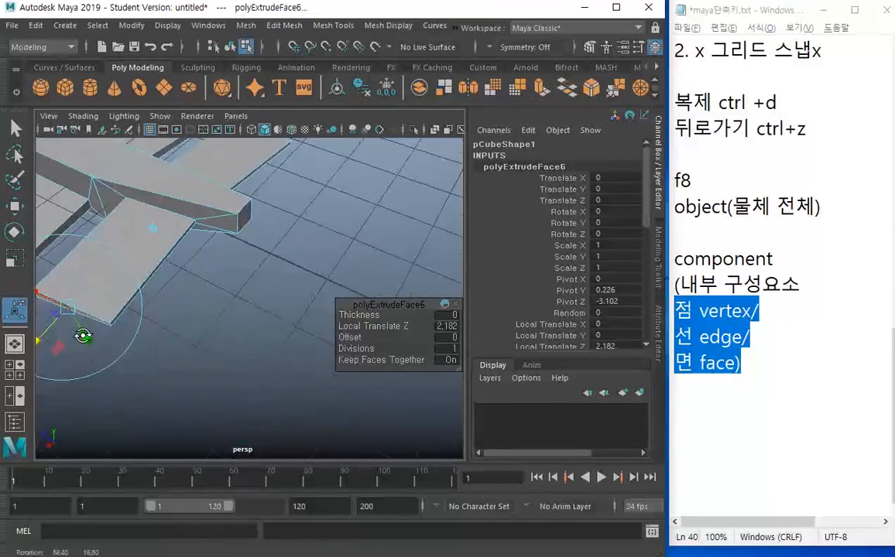
Step: Scale the end faces of both tail wings down so the wings taper toward their tips
middle_click_drag(99, 310, 147, 291, "alt")
left_click_drag(72, 270, 108, 285)
middle_click_drag(168, 271, 178, 308, "alt")
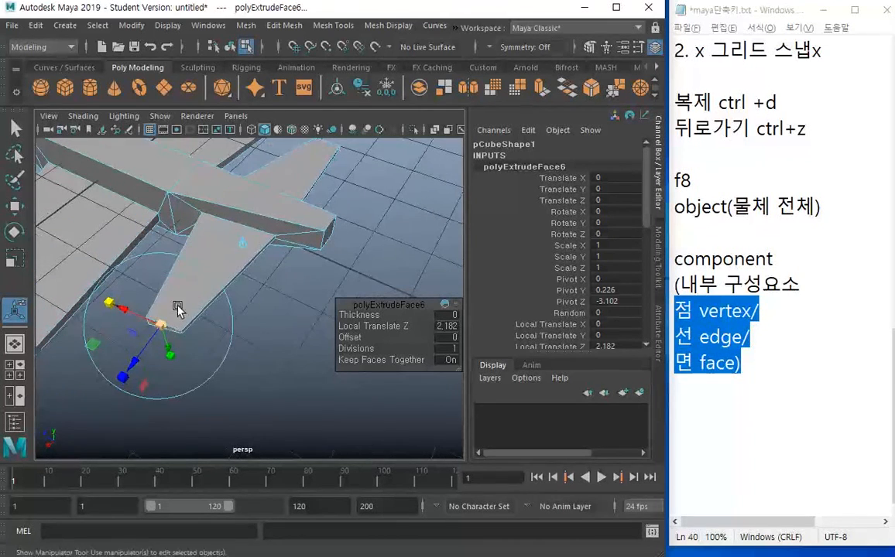
Step: Sweep the tail wing tips backward toward the tail end and deselect the faces
left_click_drag(125, 312, 112, 283)
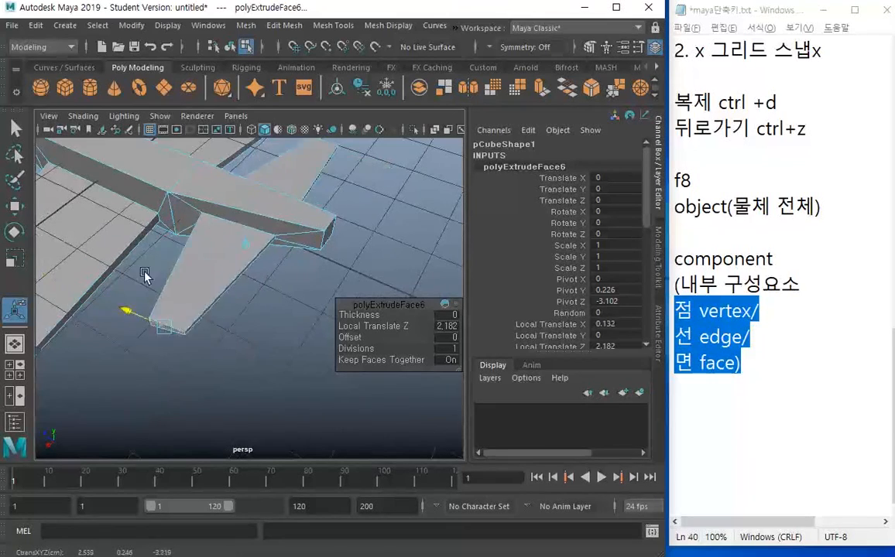
key("ctrl+z")
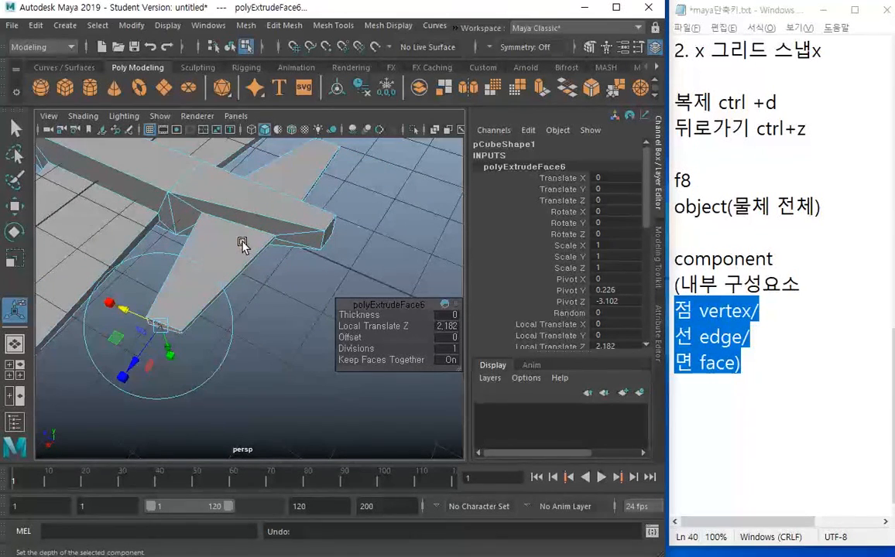
key("ctrl+z")
left_click_drag(221, 199, 321, 251)
left_click(168, 368)
Step: Select the top face of the tail section
left_click_drag(245, 393, 223, 384, "alt")
left_click_drag(121, 317, 172, 301, "alt")
left_click(220, 304)
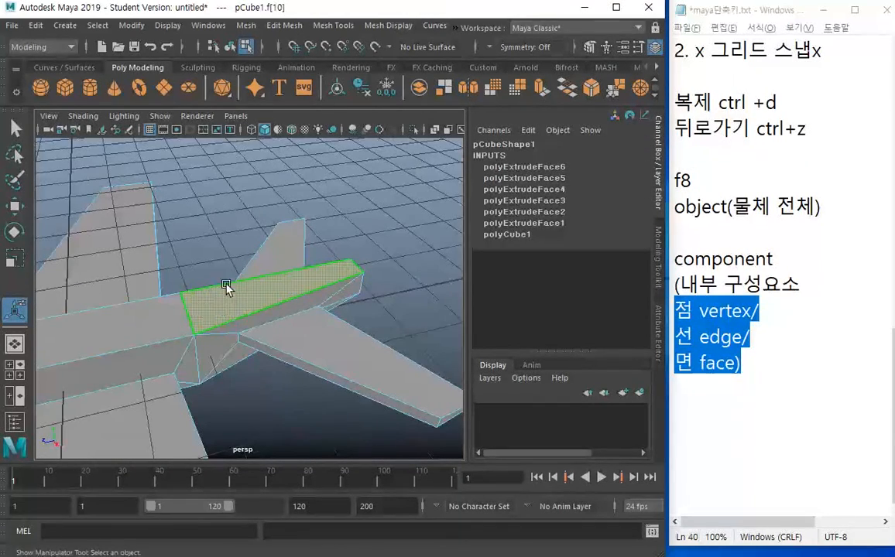
right_click(220, 300)
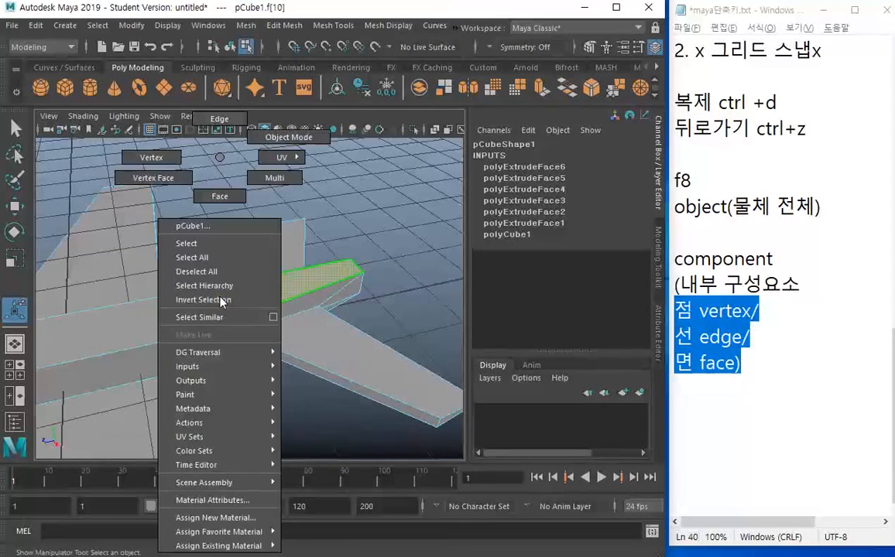
right_click(220, 300, "shift")
left_click(230, 267)
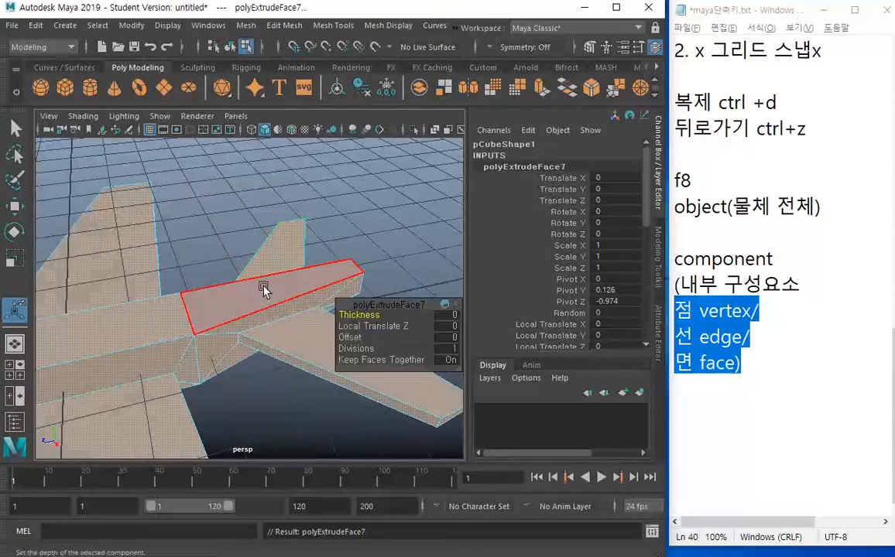
left_click_drag(269, 244, 116, 260, "alt")
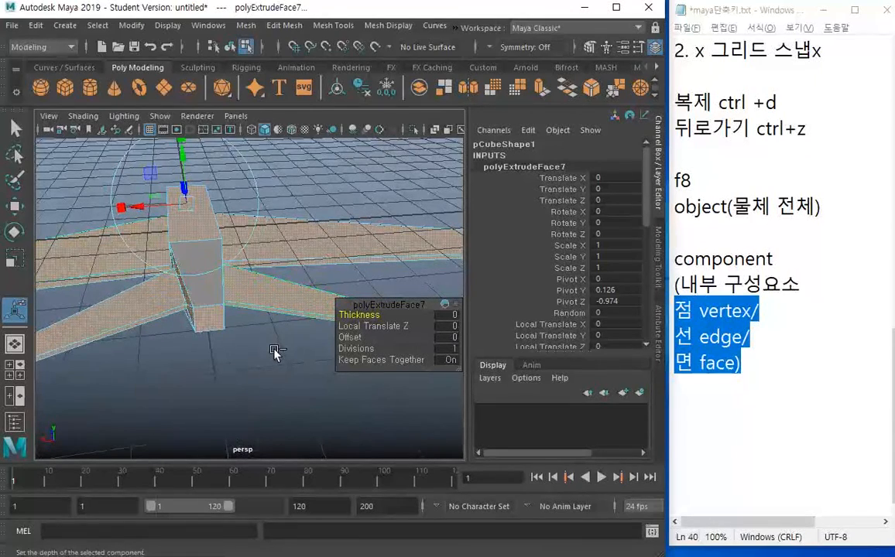
key("ctrl+z")
key("ctrl+z")
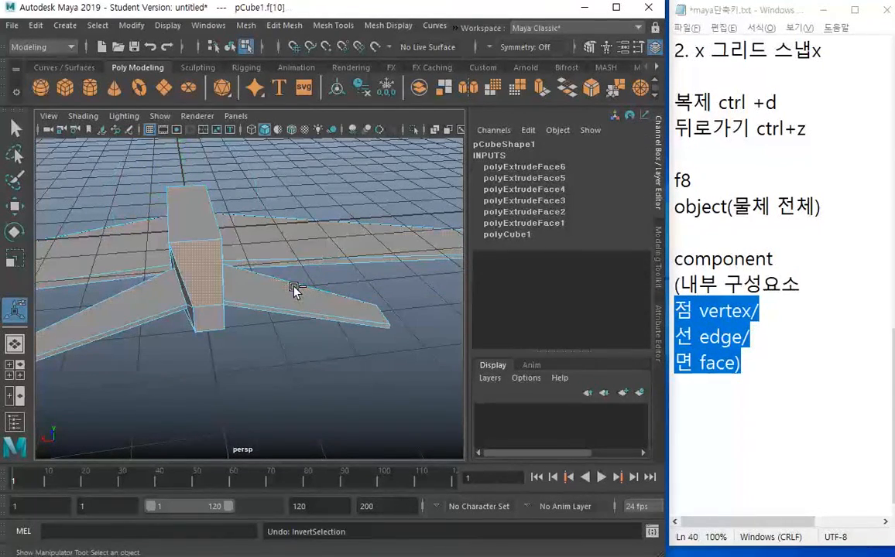
right_click(195, 264)
left_click(198, 259)
right_click(198, 263, "shift")
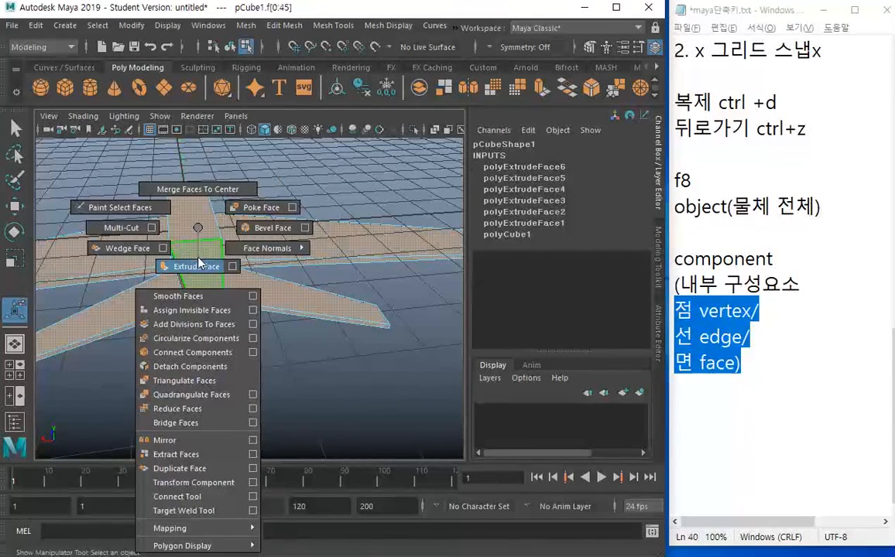
left_click(198, 265)
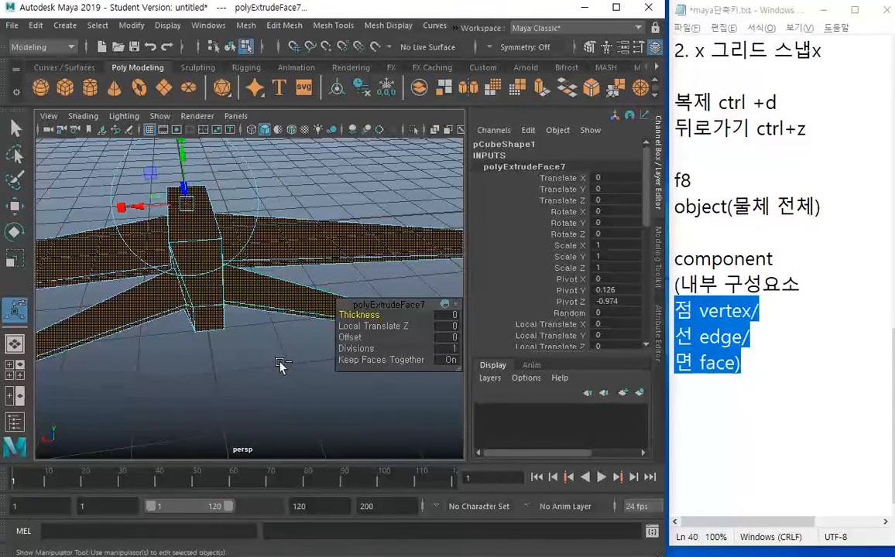
key("ctrl+z")
key("ctrl+z")
Step: Extrude the top face of the tail section and scale the new face lengthwise and sideways into a narrow centre strip
left_click_drag(211, 364, 333, 321, "alt")
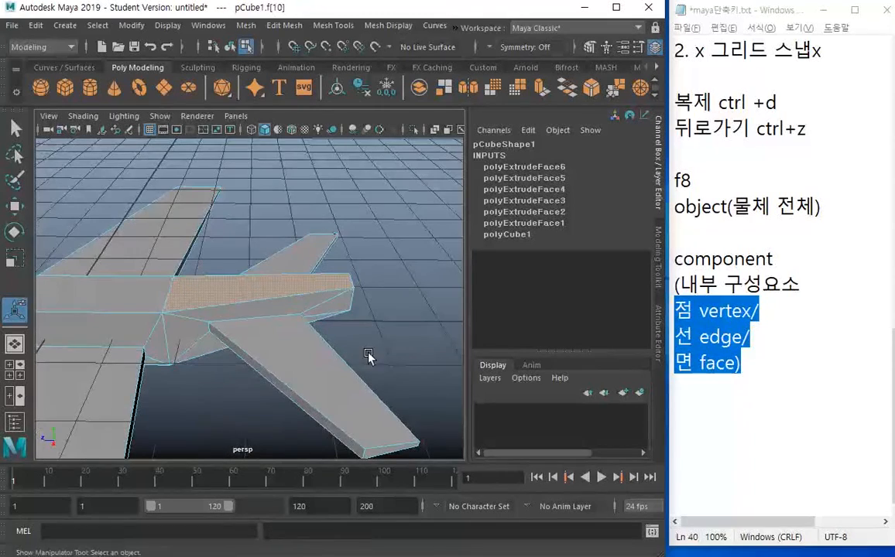
left_click(271, 298)
right_click_drag(281, 291, 271, 264, "shift")
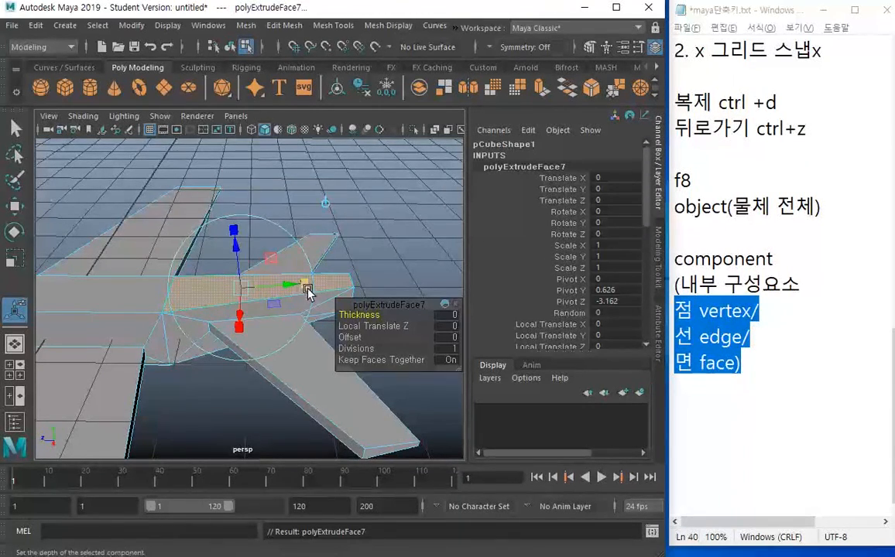
mouse_move(288, 285)
left_mouse_down()
mouse_move(302, 283)
mouse_move(293, 286)
left_mouse_up()
key("ctrl+z")
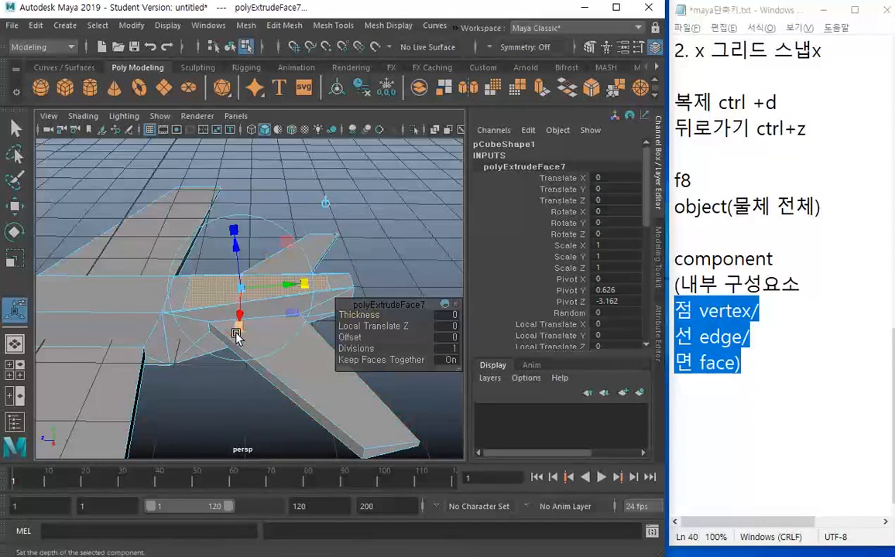
left_click_drag(235, 328, 209, 294)
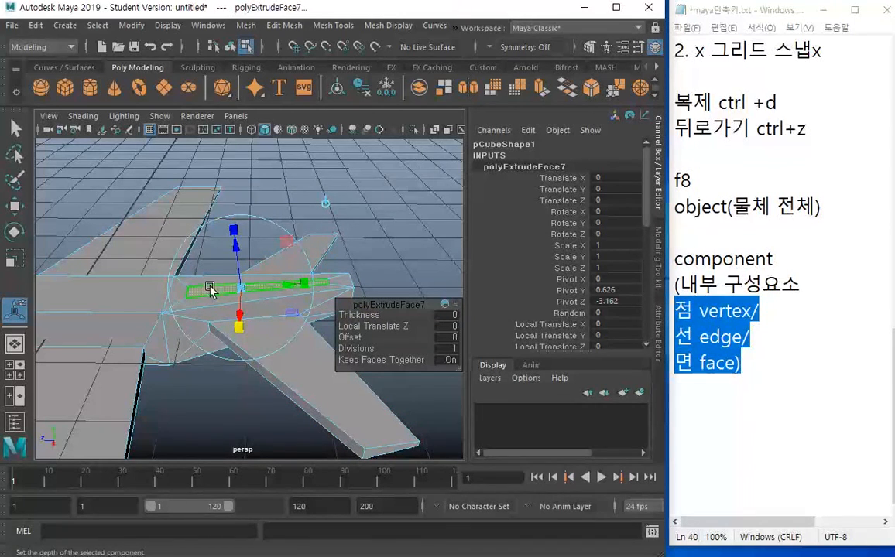
Step: Extrude the narrow strip on top of the tail again, raise it into a tall vertical fin swept backward, and deselect it
right_click_drag(200, 168, 199, 207, "shift")
left_click_drag(242, 230, 235, 133)
middle_click_drag(280, 196, 286, 246, "alt")
left_click_drag(296, 237, 306, 285)
left_click(363, 243)
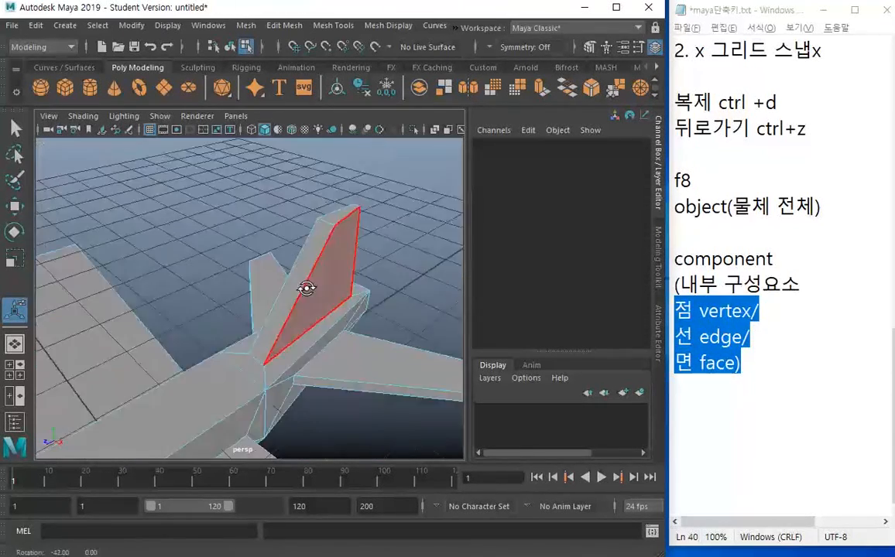
Step: Return from face editing to object mode with the whole airplane selected and activate the Move tool
right_click_drag(306, 285, 233, 264, "alt")
left_click_drag(233, 264, 248, 369, "alt")
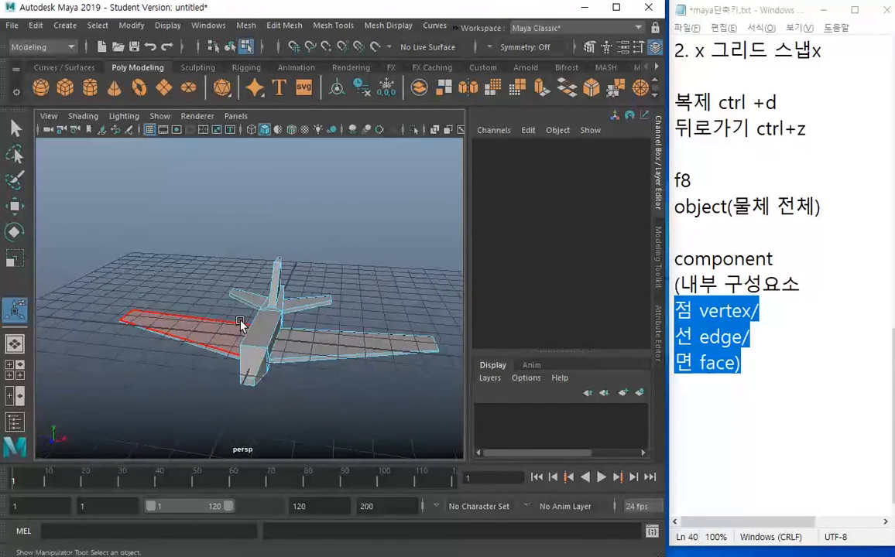
right_click_drag(242, 321, 294, 138)
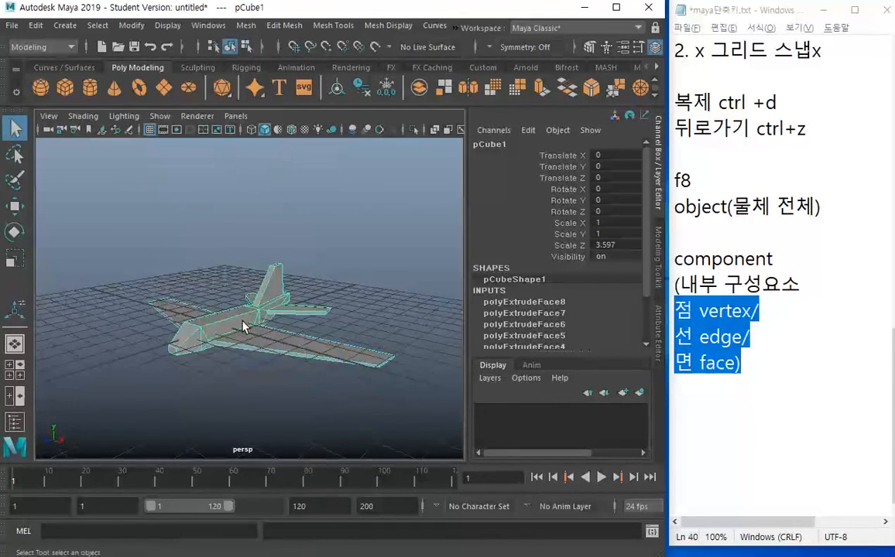
left_click_drag(246, 307, 236, 288, "alt")
key("w")
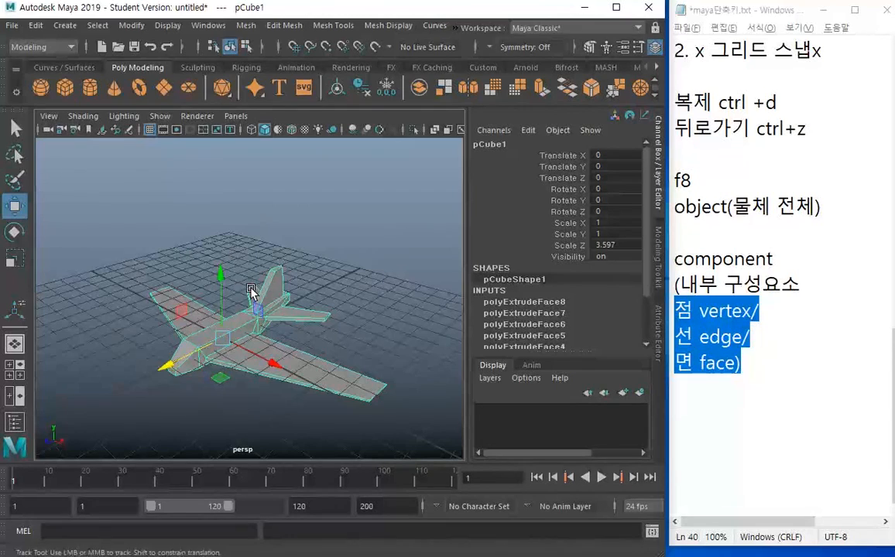
Step: Display the airplane with smooth mesh preview, first with its original cage shown and finally without the cage, leaving it deselected
middle_click_drag(254, 269, 291, 265, "alt")
right_click_drag(290, 267, 355, 332, "alt")
middle_click_drag(356, 331, 326, 337, "alt")
key("super")
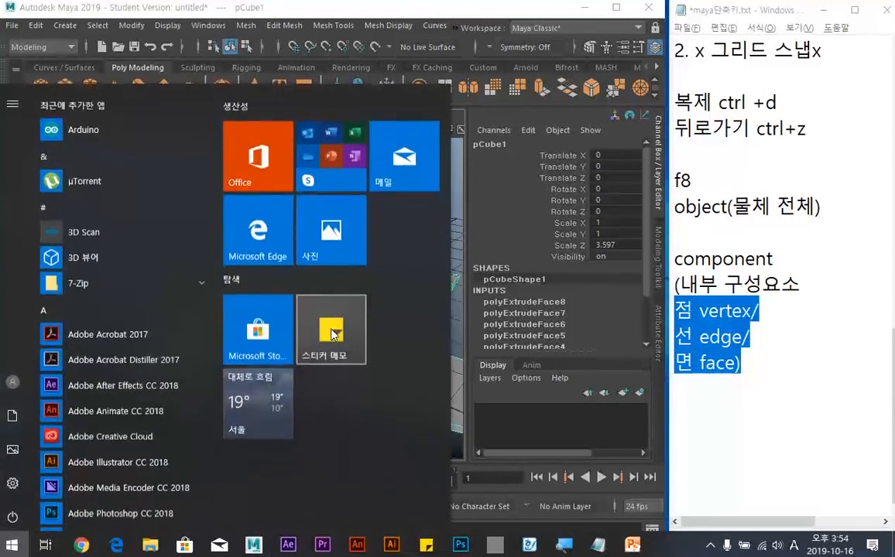
key("Escape")
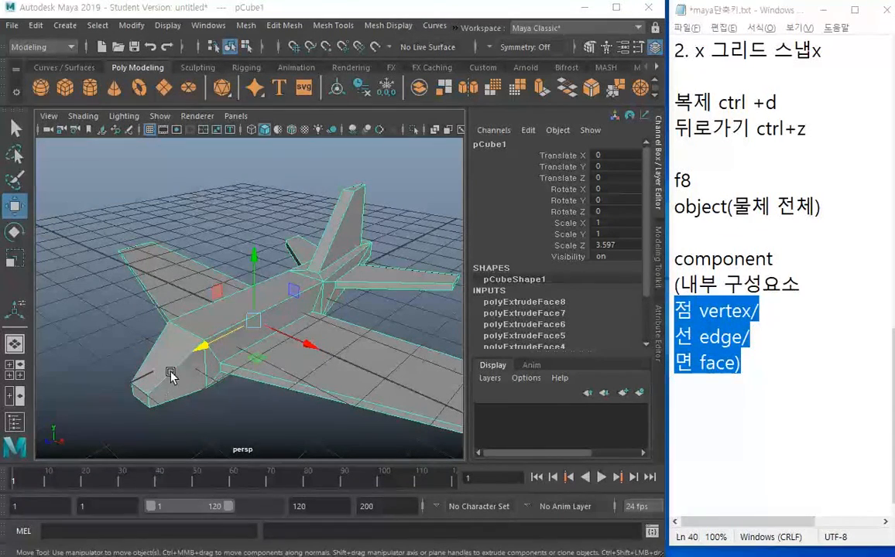
left_click(206, 209)
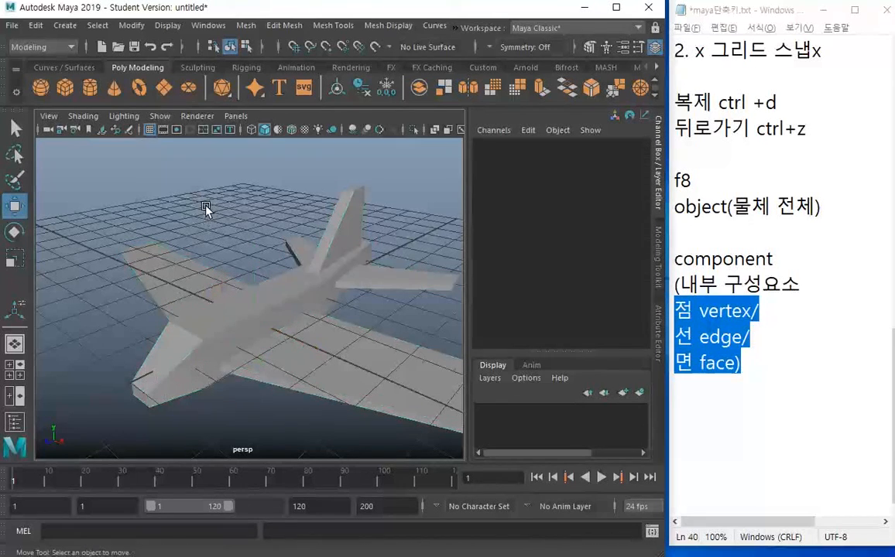
left_click(185, 258)
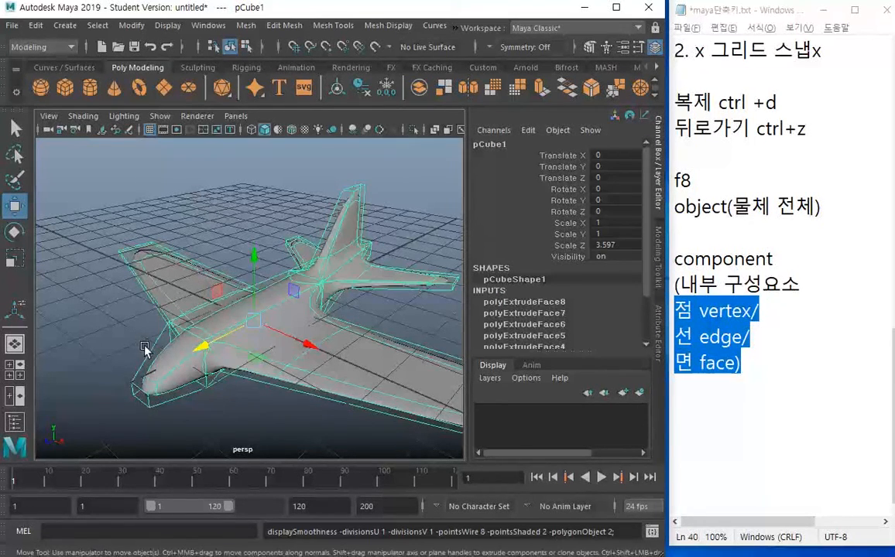
left_click(142, 415)
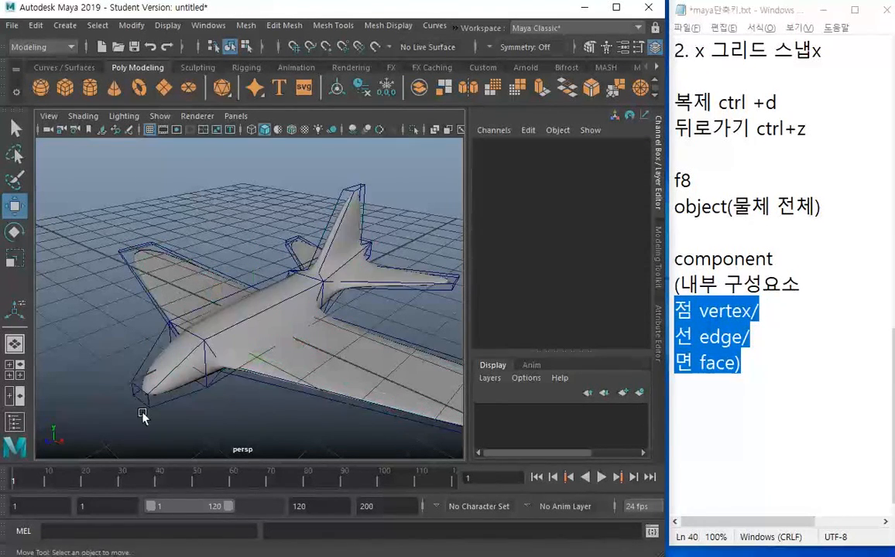
left_click(294, 267)
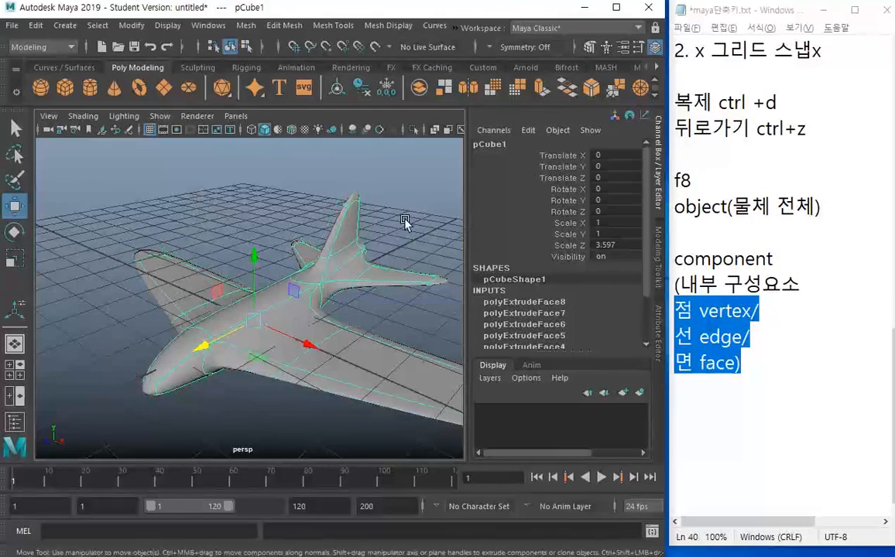
left_click(404, 222)
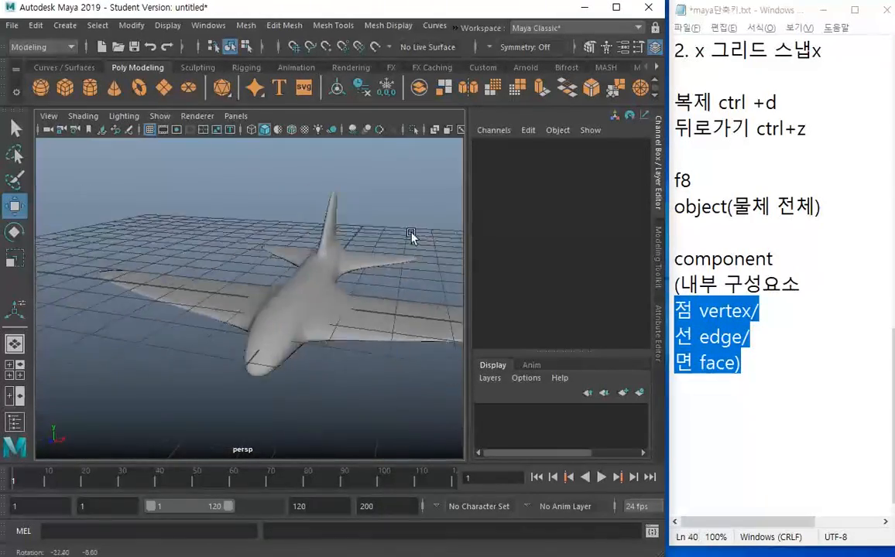